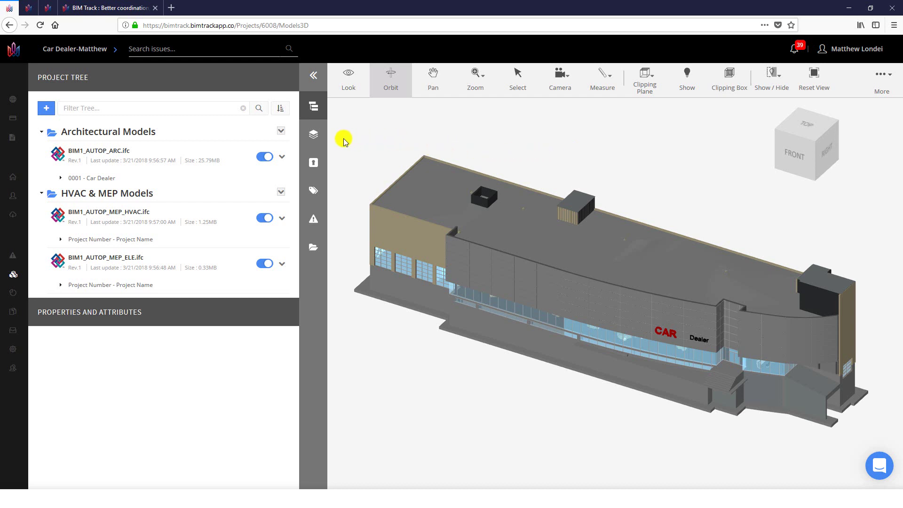
Show the project's sheet list and open the PDF import dialog, then close it without uploading
left_click(314, 142)
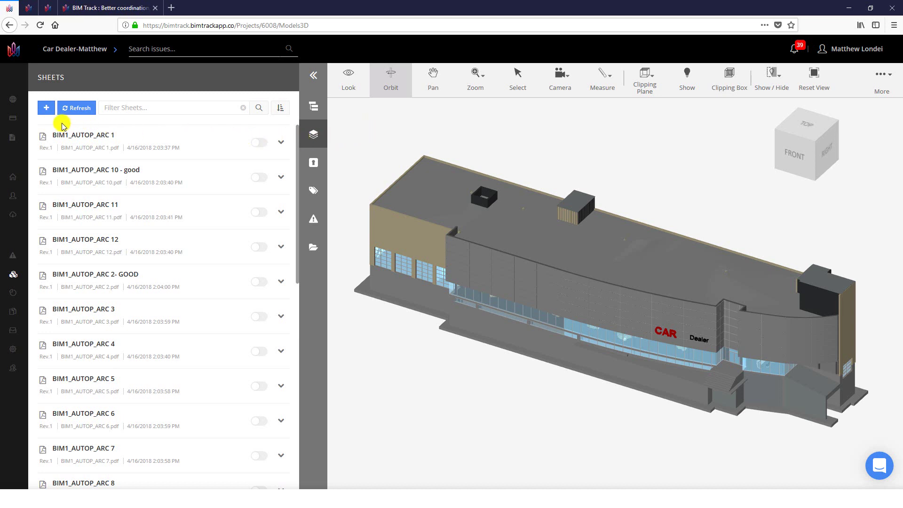
left_click(46, 113)
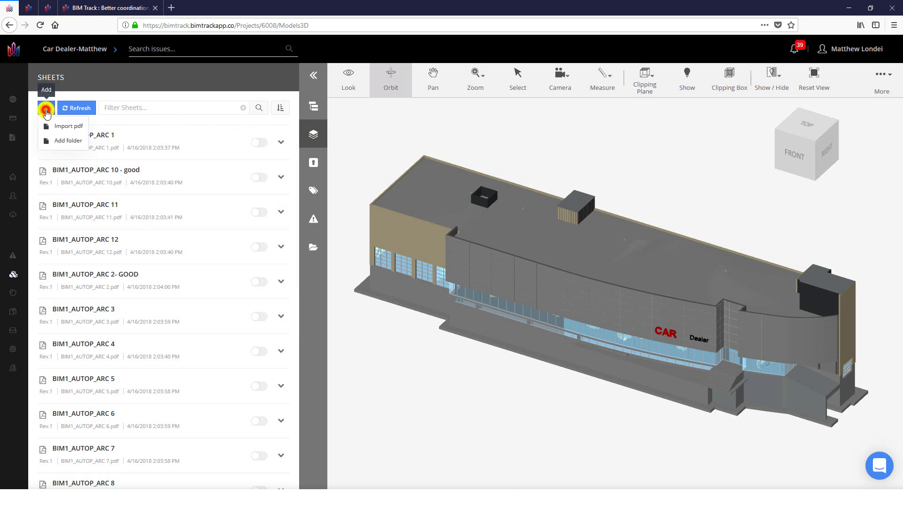
left_click(60, 126)
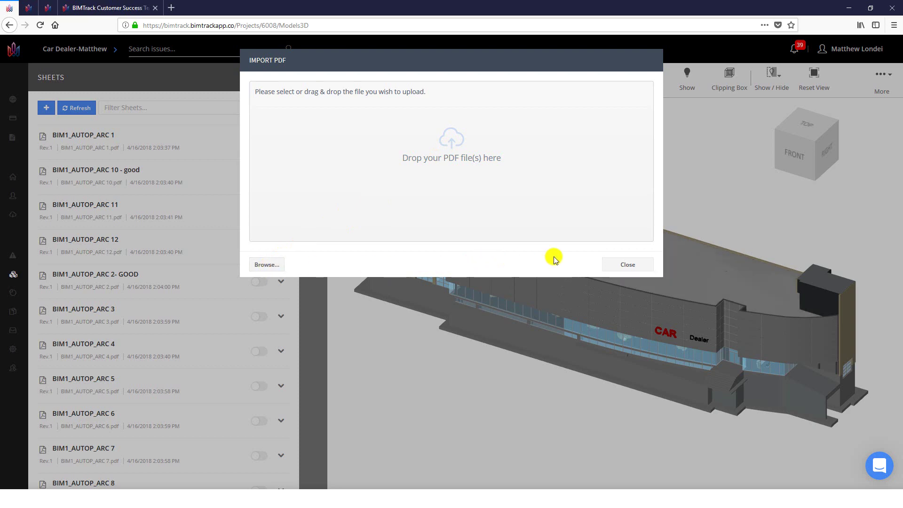
left_click(626, 264)
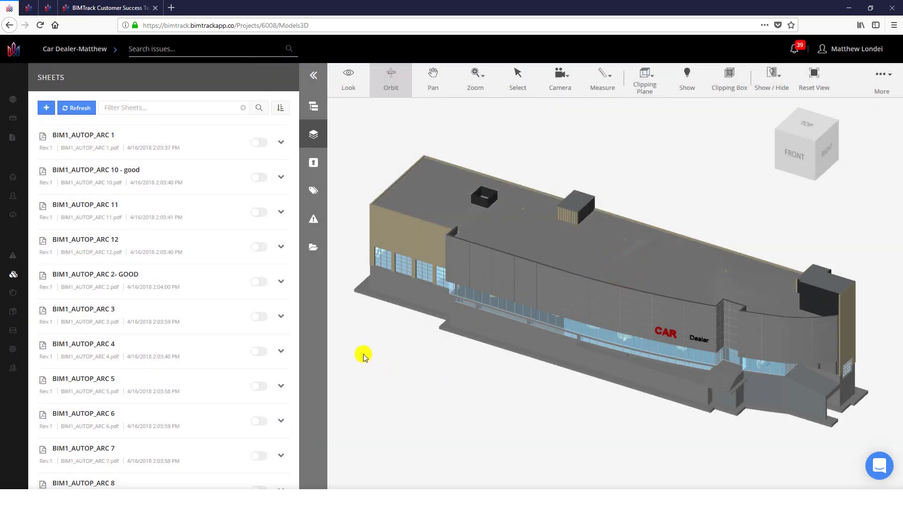
Overlay the BIM1_AUTOP_ARC 2- GOOD sheet on the model and zoom in on it
left_click(259, 282)
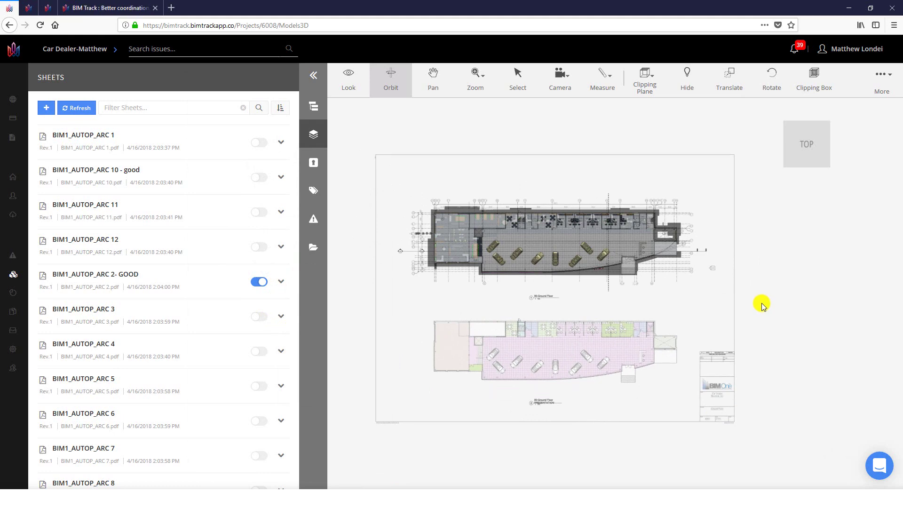
left_click_drag(758, 323, 710, 229)
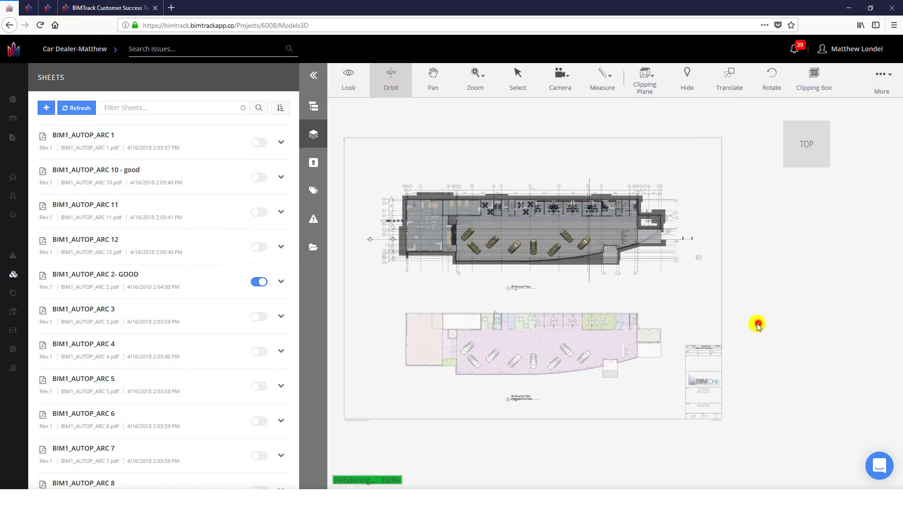
scroll(663, 262, "up", 2)
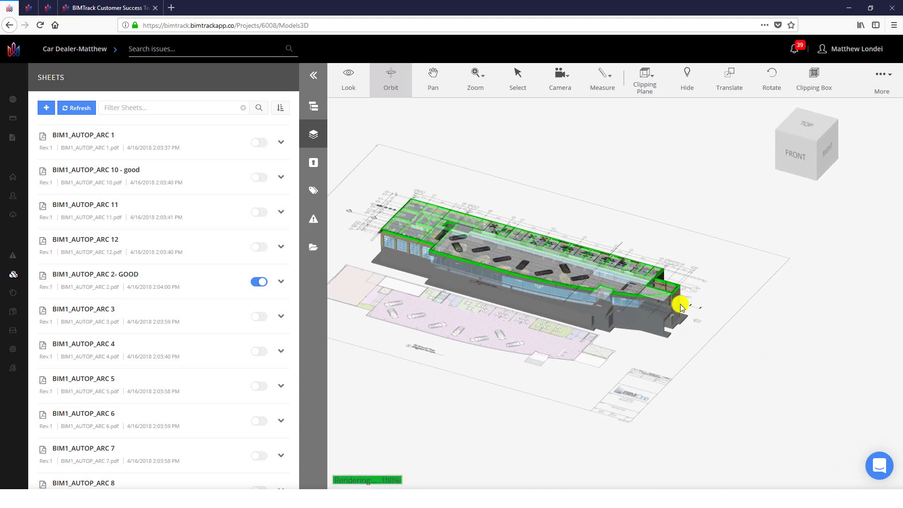
scroll(679, 302, "up", 3)
scroll(698, 302, "up", 4)
scroll(724, 350, "up", 2)
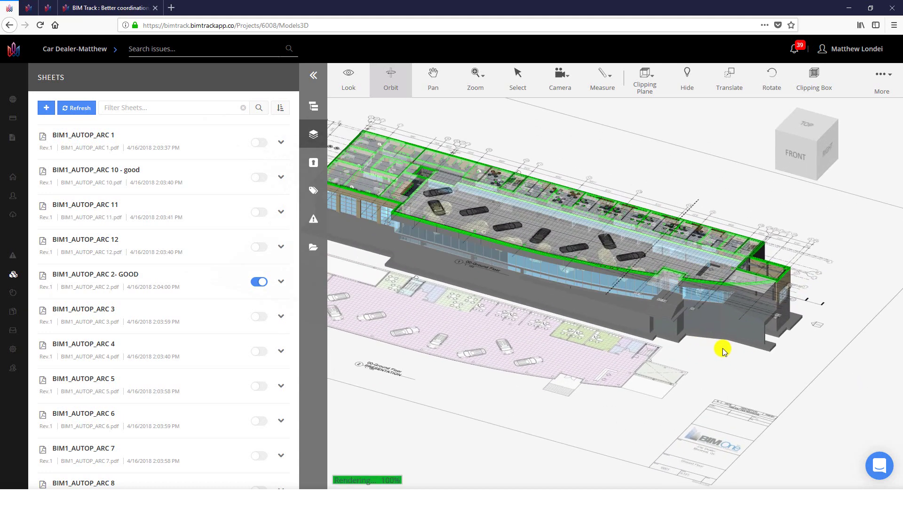
scroll(651, 177, "up", 2)
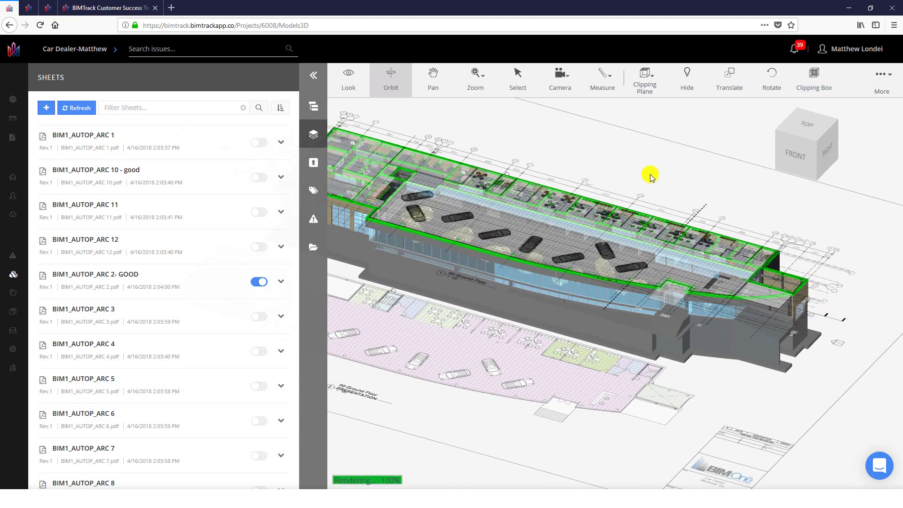
scroll(644, 188, "up", 2)
scroll(635, 207, "up", 2)
scroll(657, 256, "up", 2)
scroll(680, 263, "up", 2)
scroll(679, 264, "up", 2)
scroll(663, 282, "up", 2)
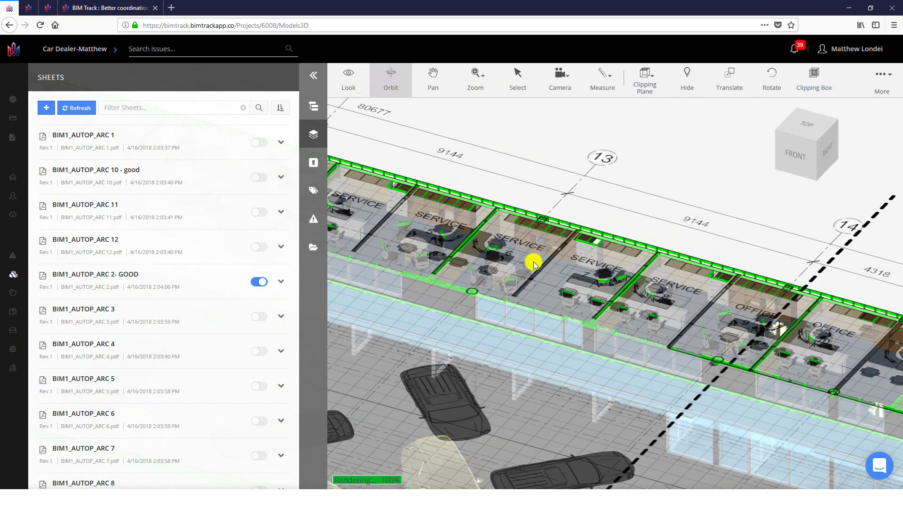
Zoom back out to view the floor-plan sheet beneath the car dealer building
scroll(538, 266, "down", 1)
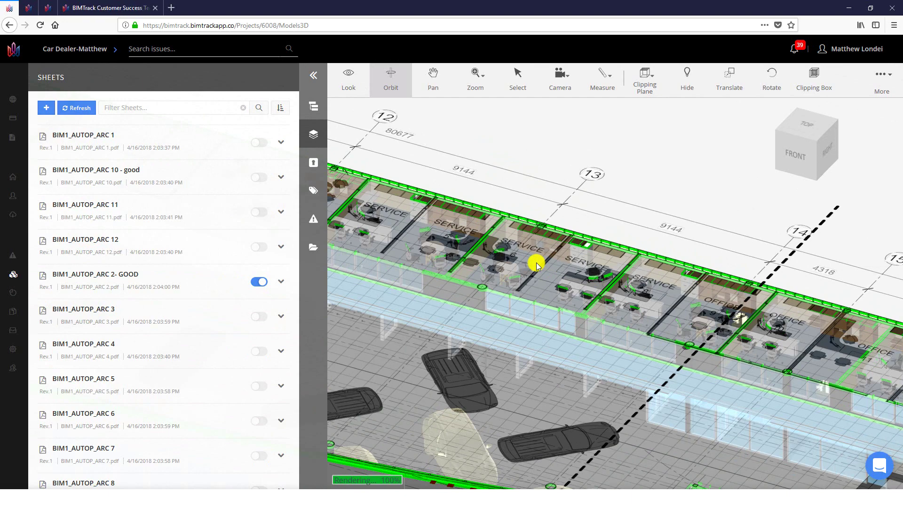
scroll(538, 265, "down", 2)
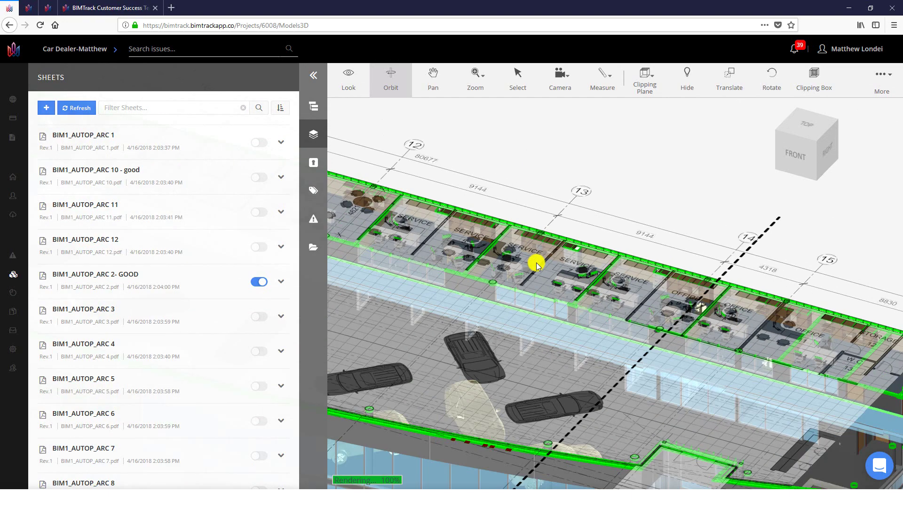
scroll(537, 265, "down", 2)
scroll(539, 264, "down", 2)
scroll(538, 261, "down", 2)
scroll(538, 262, "down", 2)
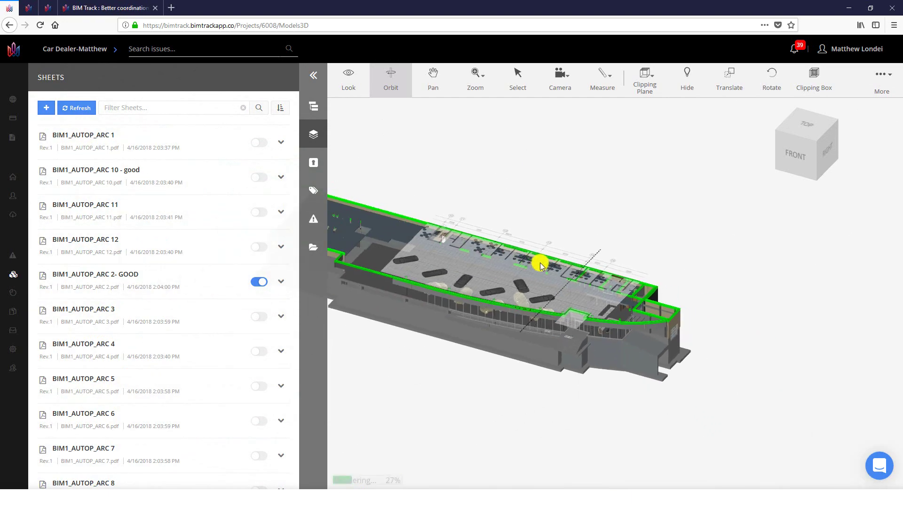
scroll(520, 355, "down", 1)
scroll(520, 355, "down", 2)
scroll(645, 284, "down", 1)
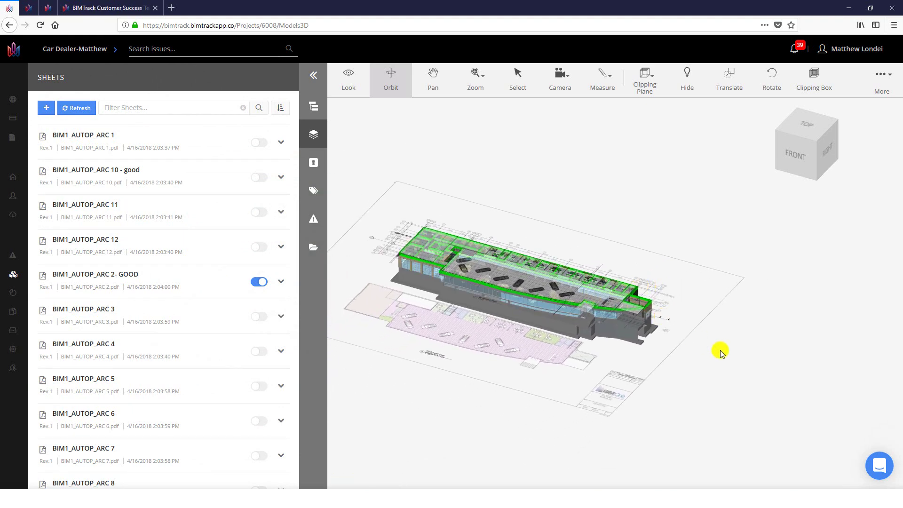
scroll(694, 350, "up", 1)
scroll(705, 346, "up", 1)
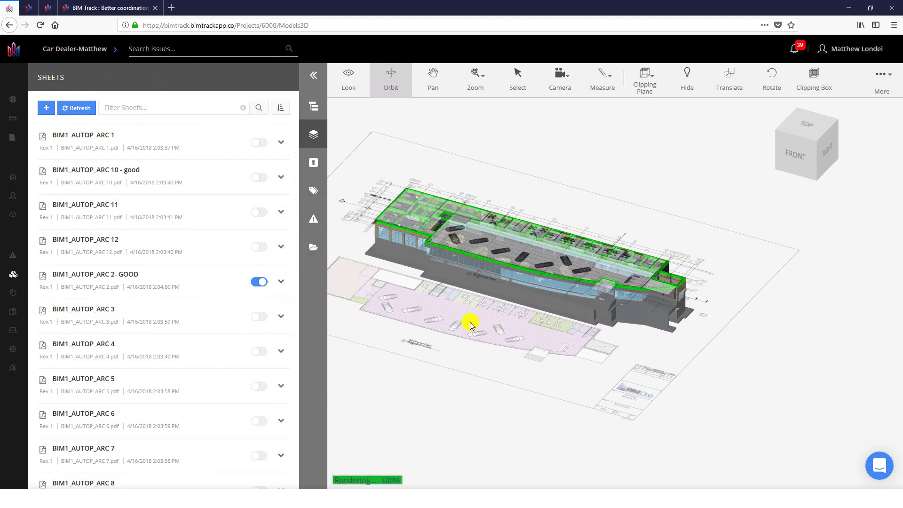
Hide the ARC 2- GOOD sheet and create an empty sheet folder named 'New Folder'
left_click(258, 282)
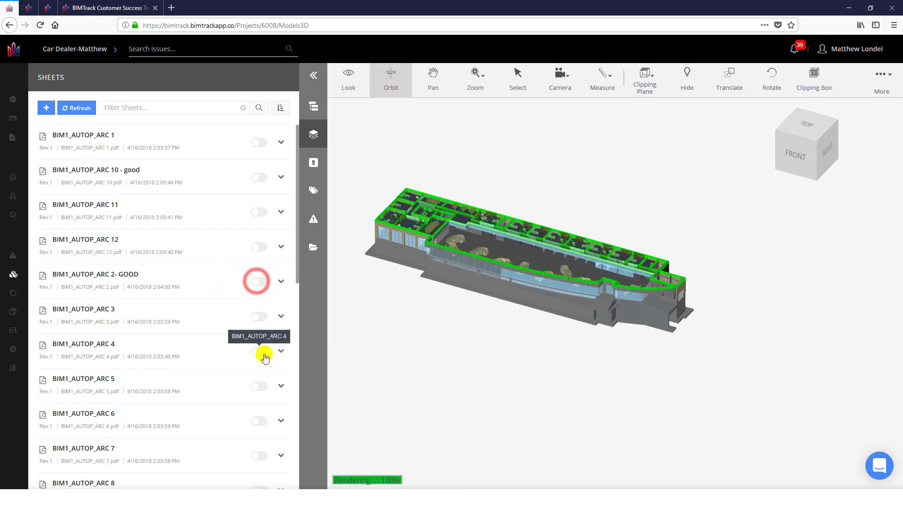
left_click(43, 110)
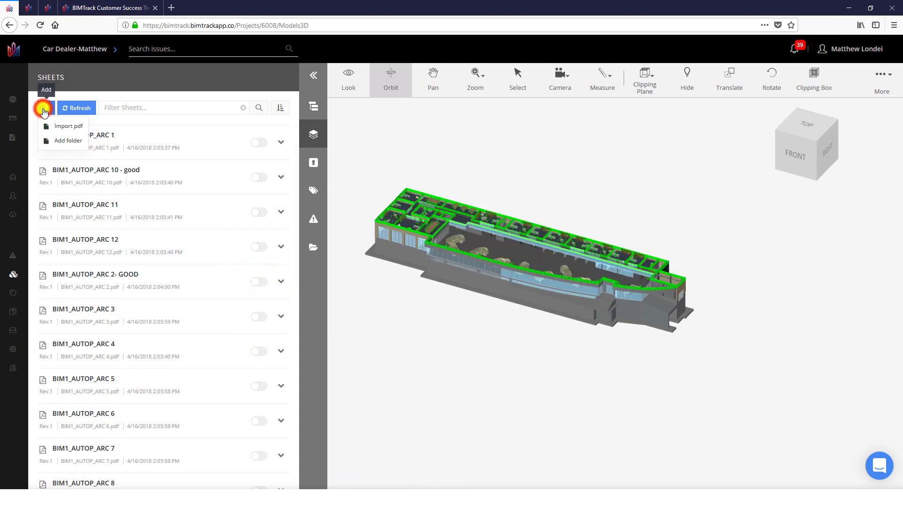
left_click(70, 141)
type("New F")
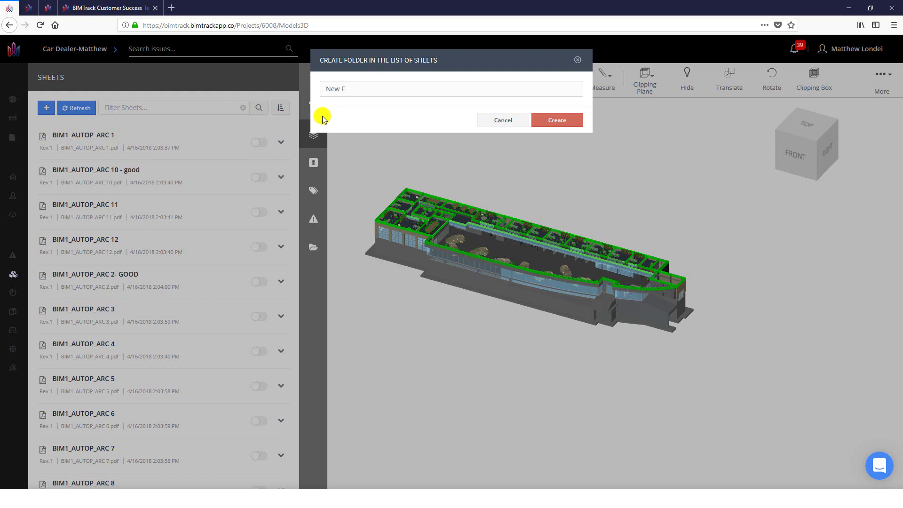
type("older")
left_click(557, 123)
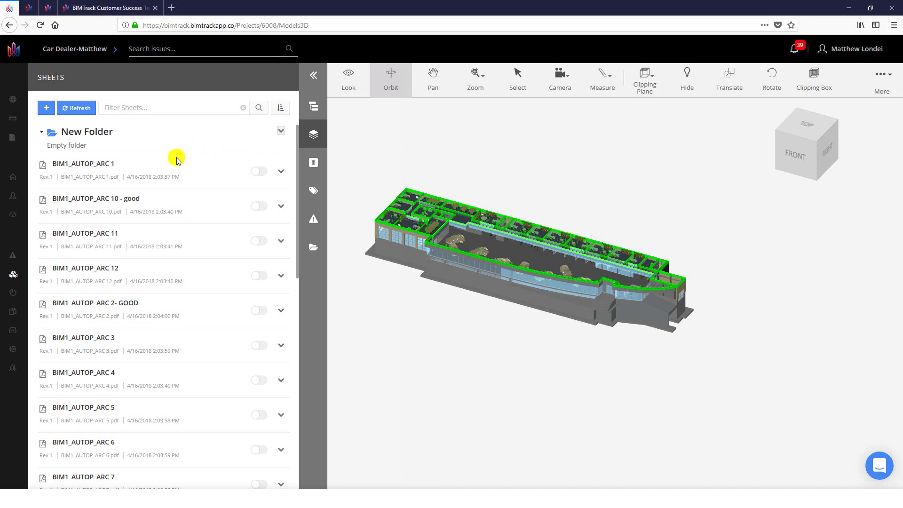
Move the BIM1_AUTOP_ARC 1 sheet into New Folder and show the whole building model
mouse_move(170, 174)
left_mouse_down()
mouse_move(181, 152)
mouse_move(169, 147)
left_mouse_up()
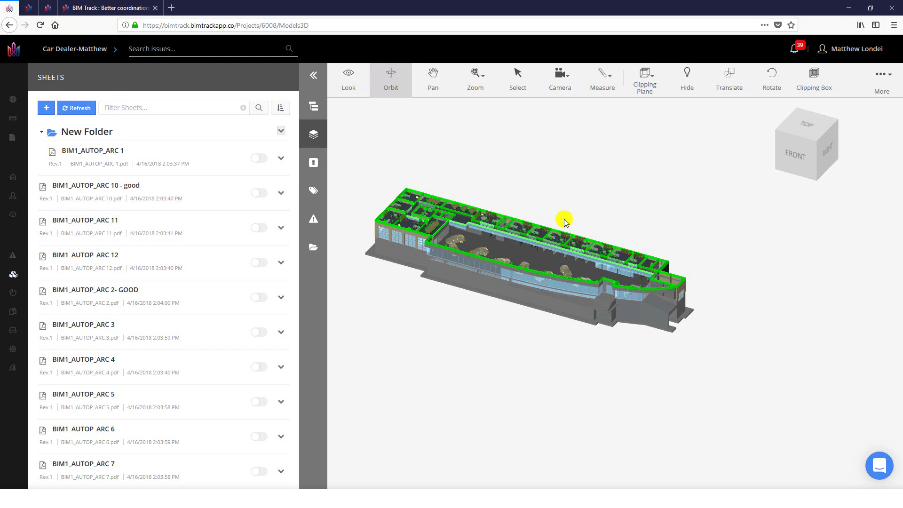
left_click(686, 84)
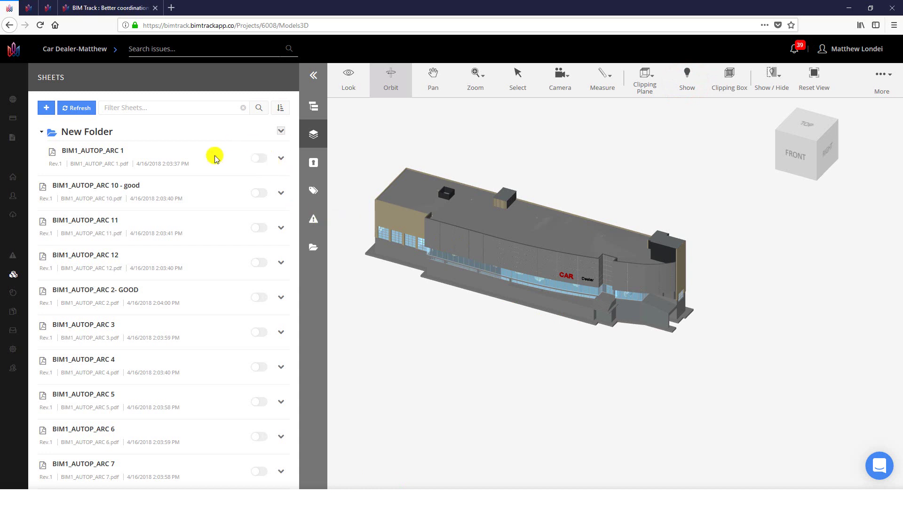
Overlay the BIM1_AUTOP_ARC 1 basement sheet on the car dealer model and view it in perspective
left_click(258, 157)
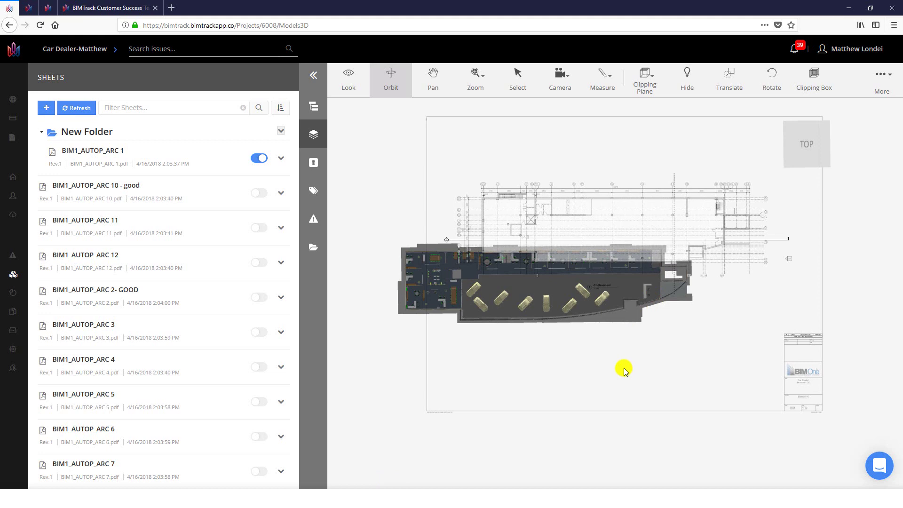
scroll(608, 304, "up", 2)
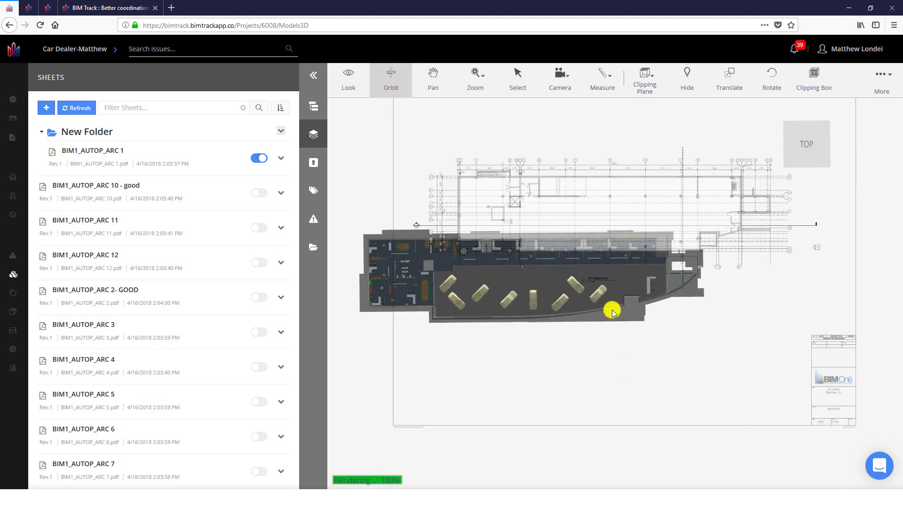
scroll(591, 296, "up", 3)
scroll(579, 284, "up", 3)
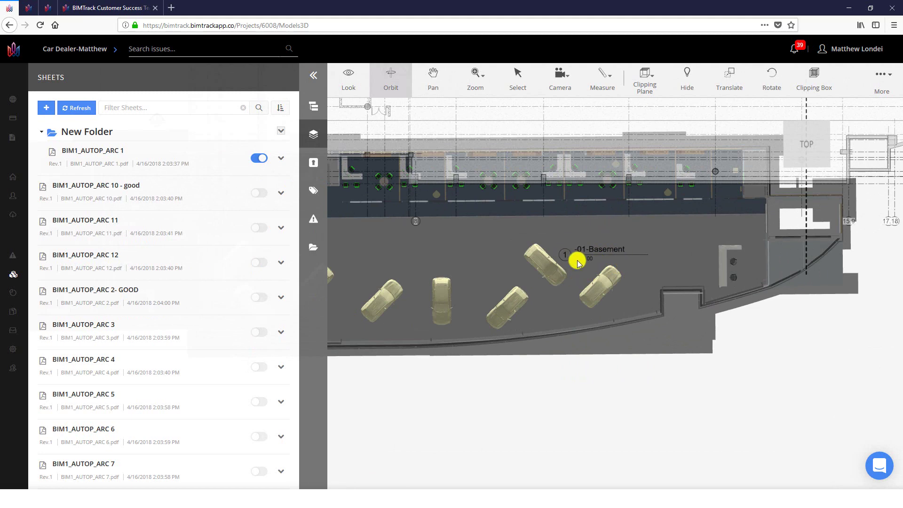
scroll(579, 264, "down", 2)
scroll(604, 281, "down", 2)
scroll(607, 301, "down", 1)
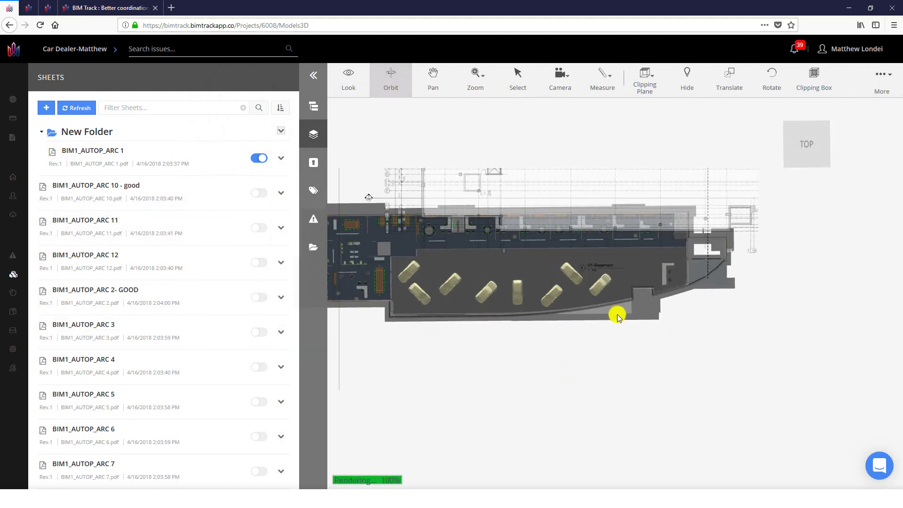
scroll(613, 316, "down", 2)
mouse_move(564, 359)
left_mouse_down()
mouse_move(528, 205)
mouse_move(528, 256)
mouse_move(566, 338)
left_mouse_up()
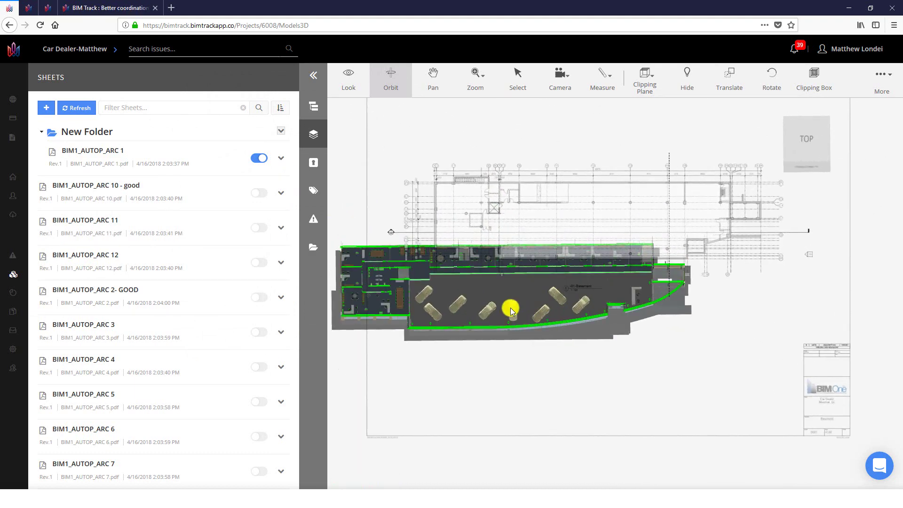
From the top view, open BIM1_AUTOP_ARC 1 in the viewer editor with the Sheets panel collapsed
left_click(801, 137)
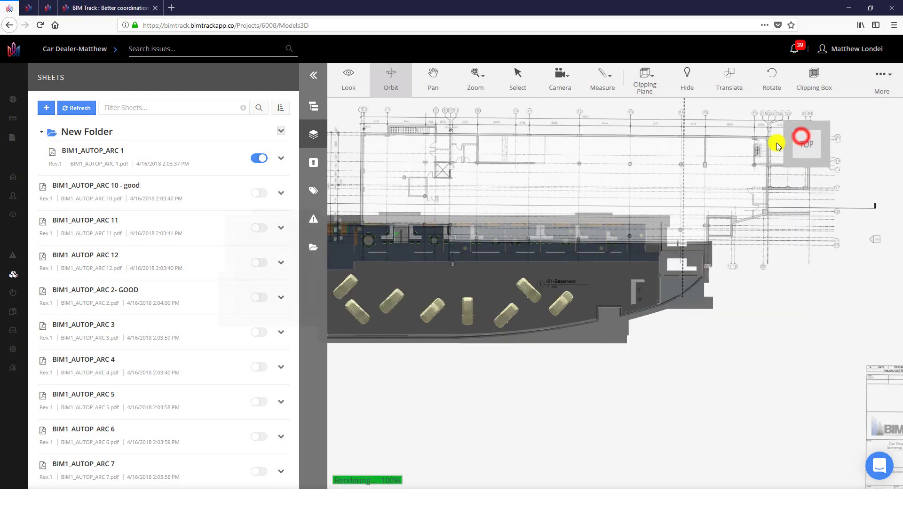
left_click(282, 158)
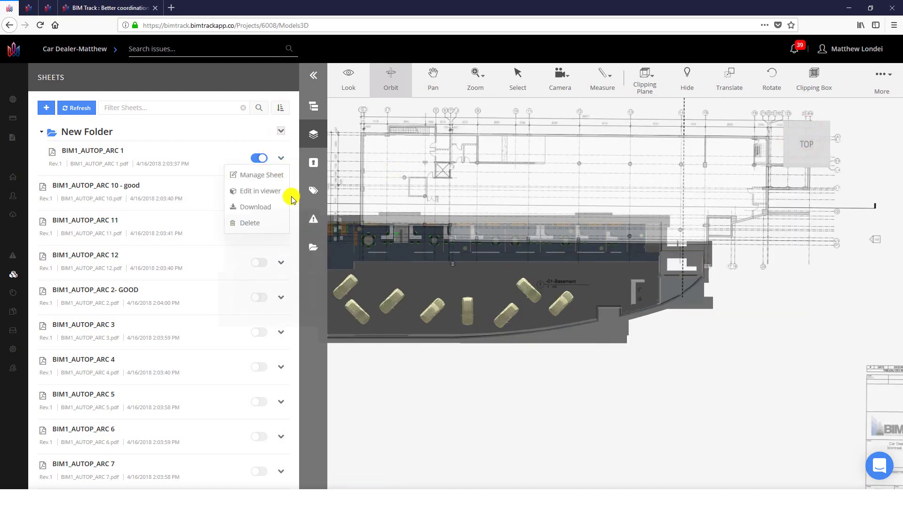
left_click(251, 194)
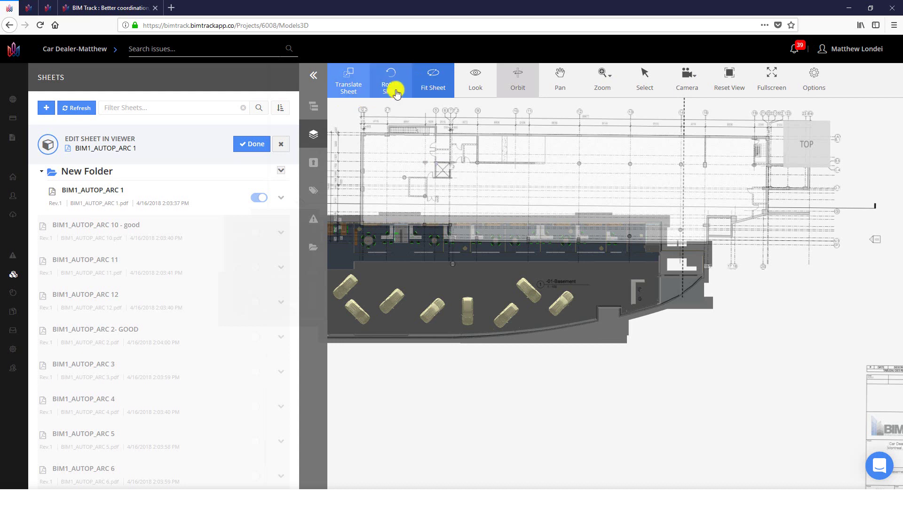
left_click(438, 87)
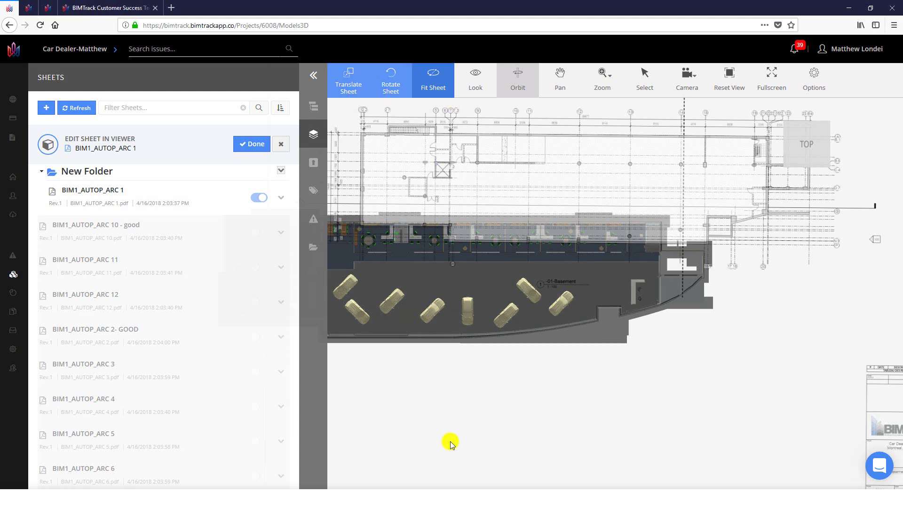
left_click(313, 79)
scroll(178, 272, "down", 1)
scroll(322, 309, "down", 2)
scroll(339, 306, "down", 1)
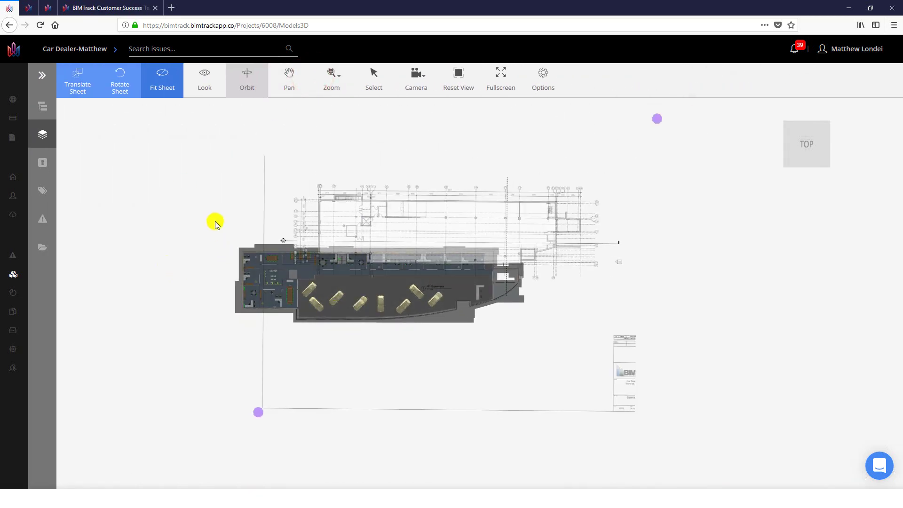
Translate the BIM1_AUTOP_ARC 1 sheet down to basement level, then shift it along X and Y in plan
left_click(86, 89)
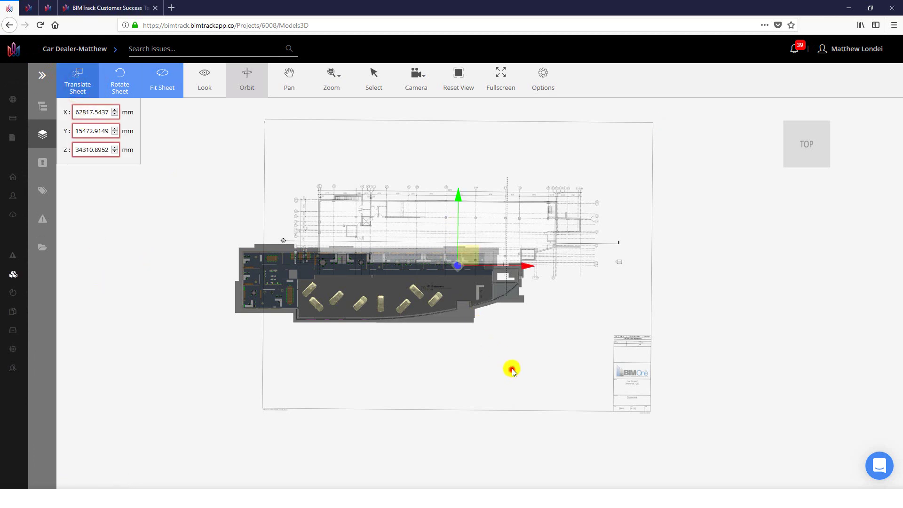
mouse_move(512, 369)
left_mouse_down()
mouse_move(475, 289)
mouse_move(490, 238)
mouse_move(454, 236)
mouse_move(447, 334)
mouse_move(641, 326)
left_mouse_up()
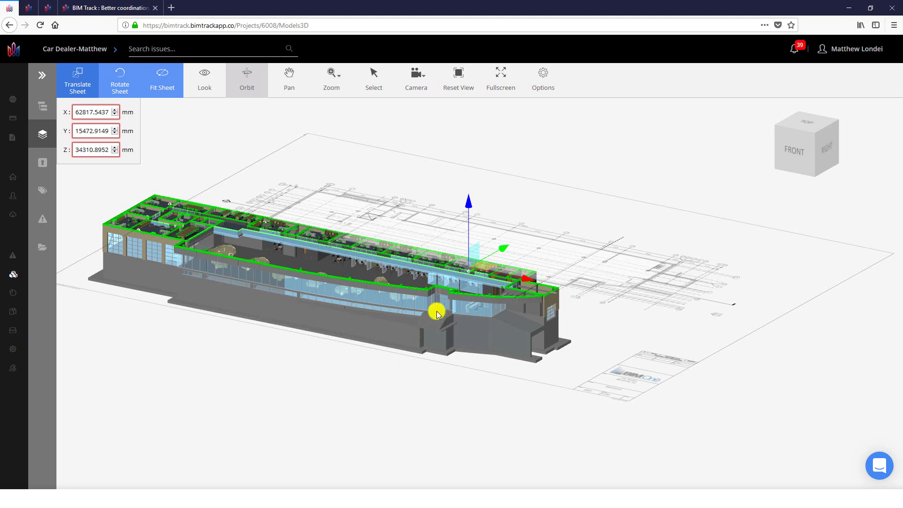
left_click_drag(467, 202, 474, 247)
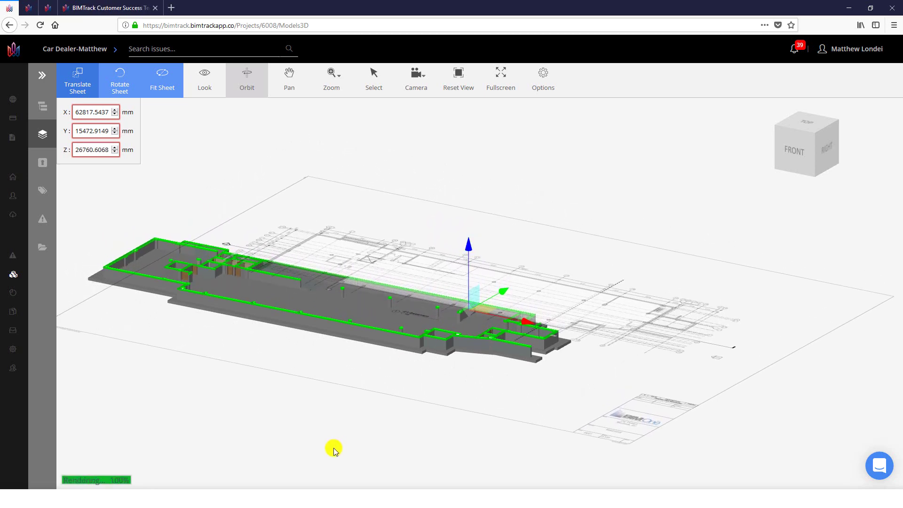
middle_click_drag(297, 374, 368, 389)
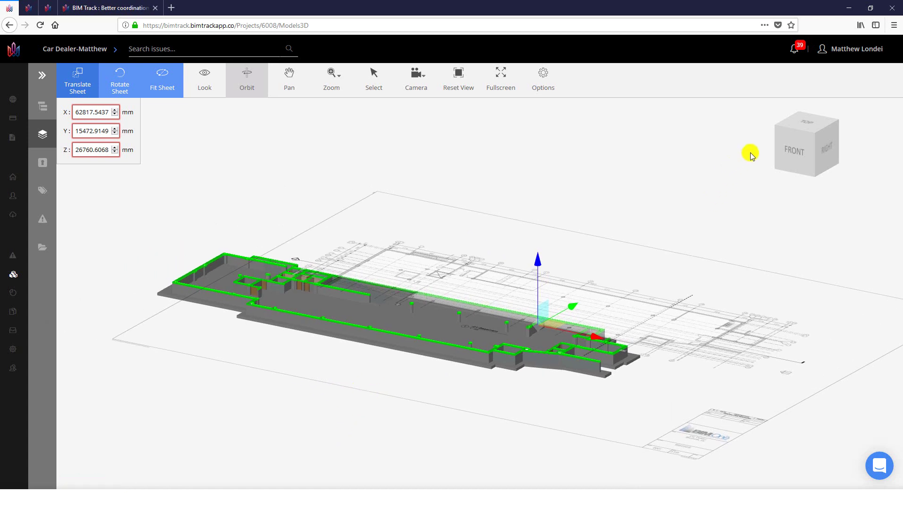
left_click(812, 123)
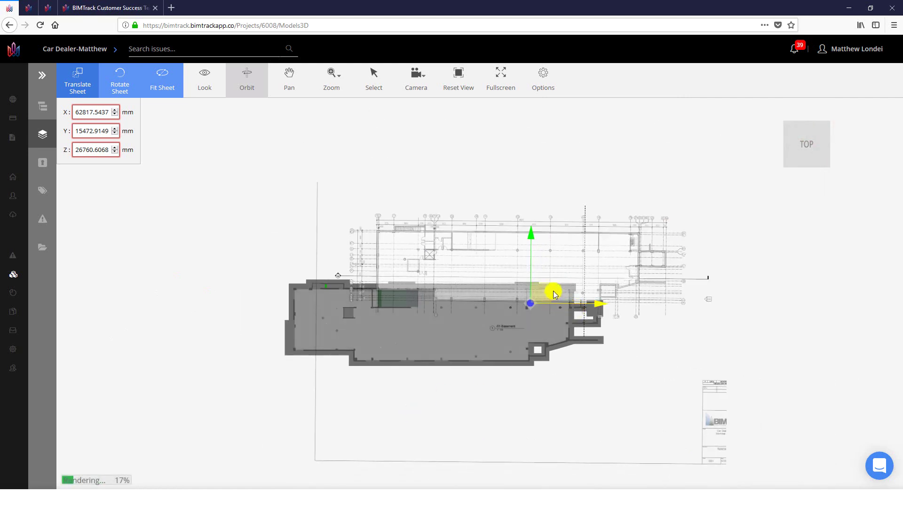
mouse_move(554, 294)
left_mouse_down()
mouse_move(538, 309)
mouse_move(485, 275)
left_mouse_up()
mouse_move(450, 231)
left_mouse_down()
mouse_move(456, 293)
mouse_move(451, 190)
left_mouse_up()
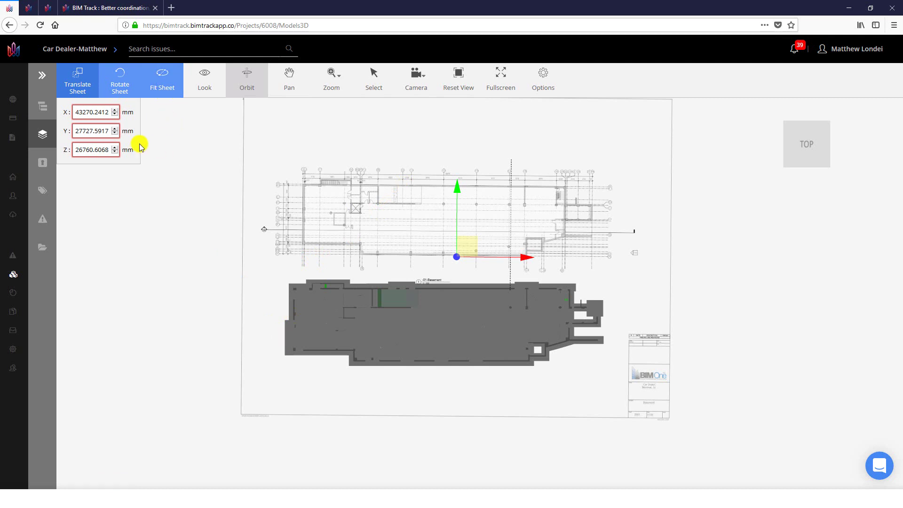
Set the sheet's Y rotation to 0, giving -90, 0, 0, and enter Fit Sheet mode
left_click(122, 85)
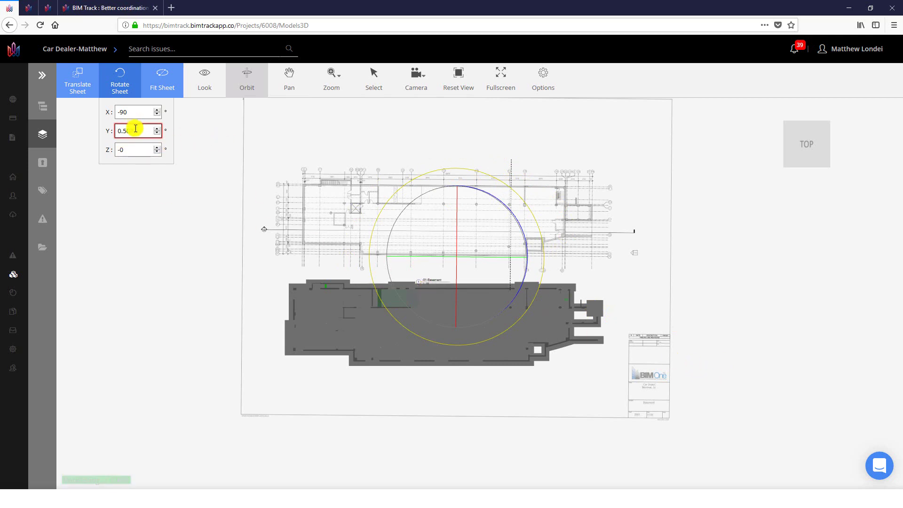
type("0")
key("Return")
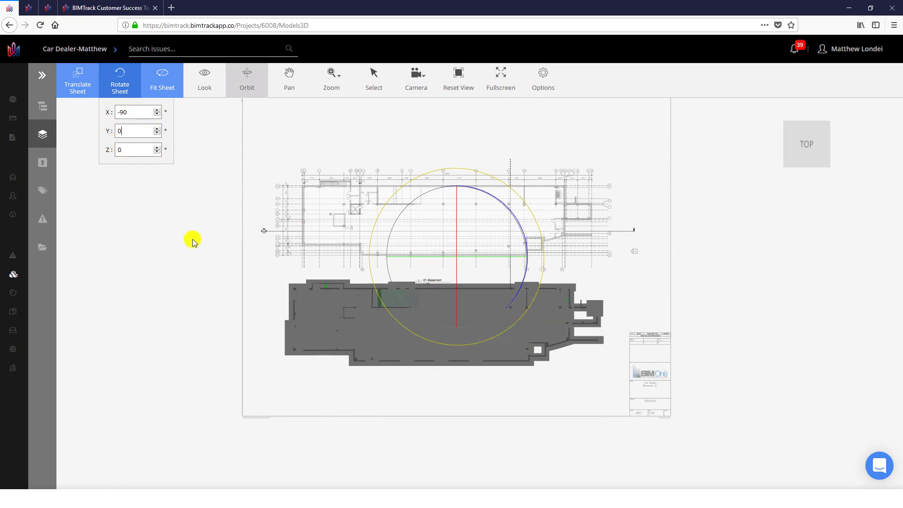
left_click(159, 81)
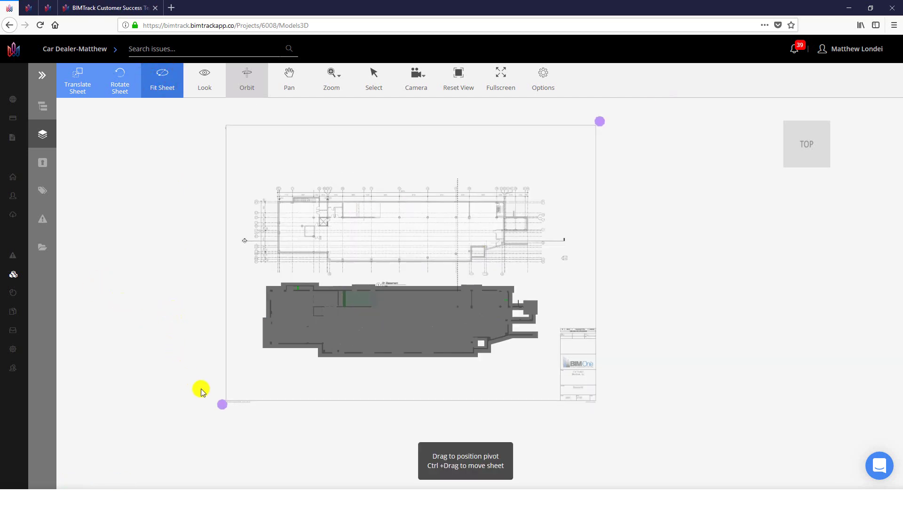
Place the first fitting point on the plan's lower-left wall corner
left_click(223, 403)
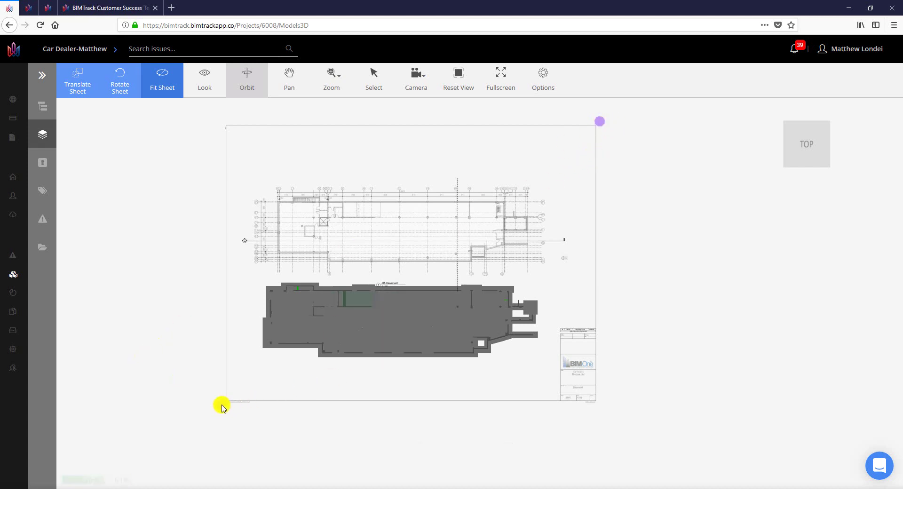
left_click_drag(222, 407, 143, 341)
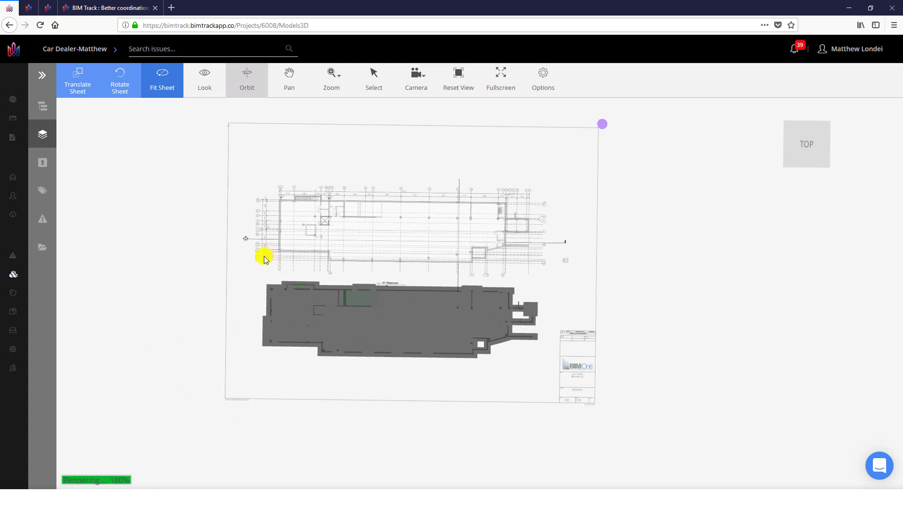
scroll(263, 258, "up", 1)
scroll(262, 256, "up", 1)
scroll(264, 256, "up", 1)
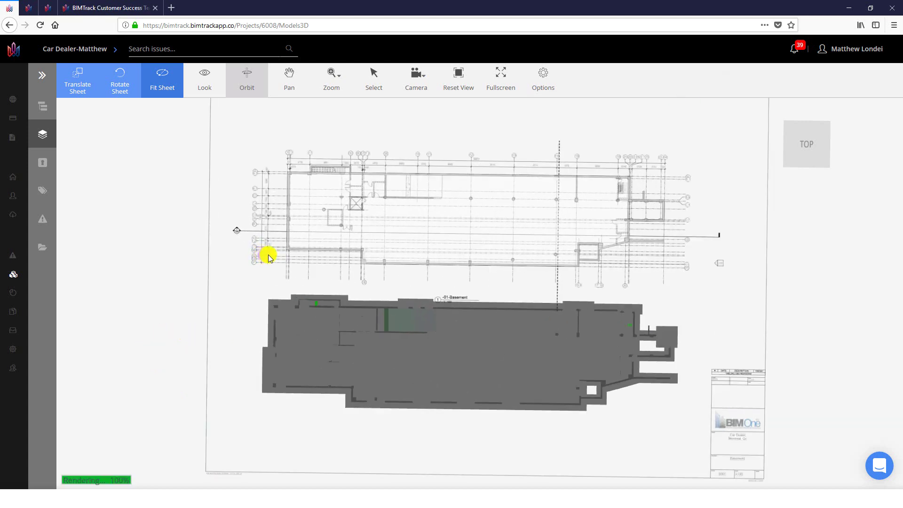
scroll(326, 238, "up", 1)
scroll(326, 235, "up", 1)
scroll(326, 236, "up", 1)
scroll(327, 238, "up", 1)
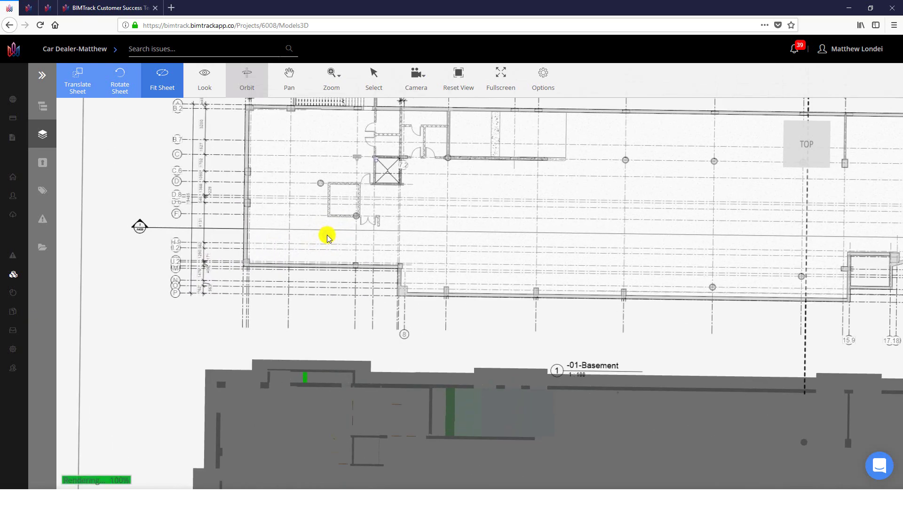
scroll(328, 241, "up", 1)
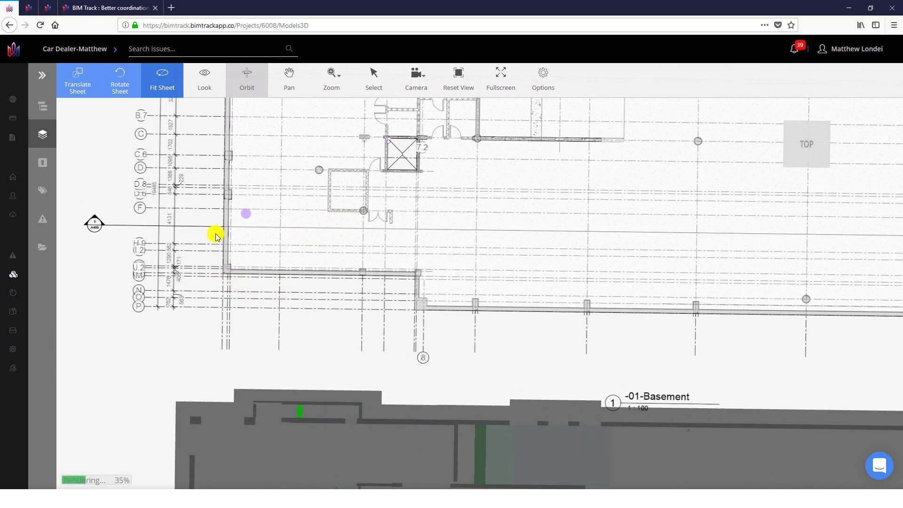
scroll(193, 295, "up", 1)
scroll(227, 266, "up", 1)
scroll(236, 262, "up", 1)
scroll(234, 273, "up", 1)
scroll(233, 273, "up", 1)
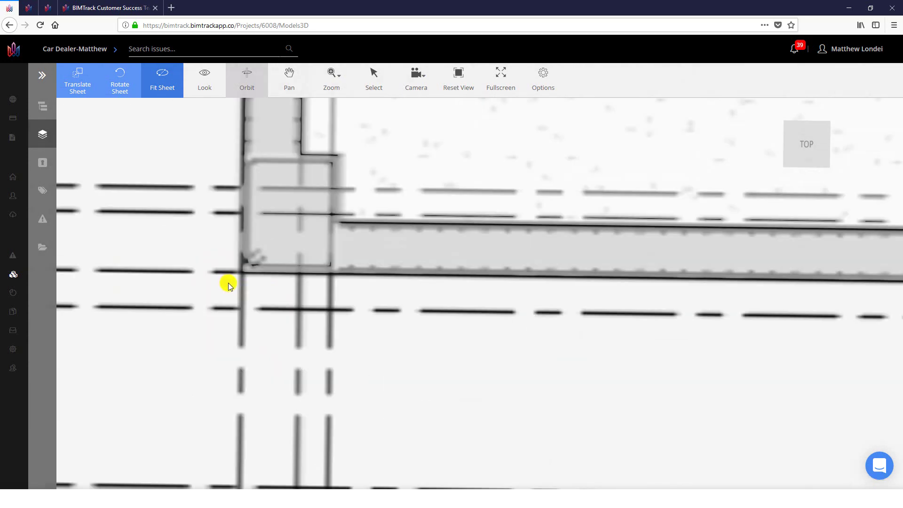
scroll(228, 283, "up", 1)
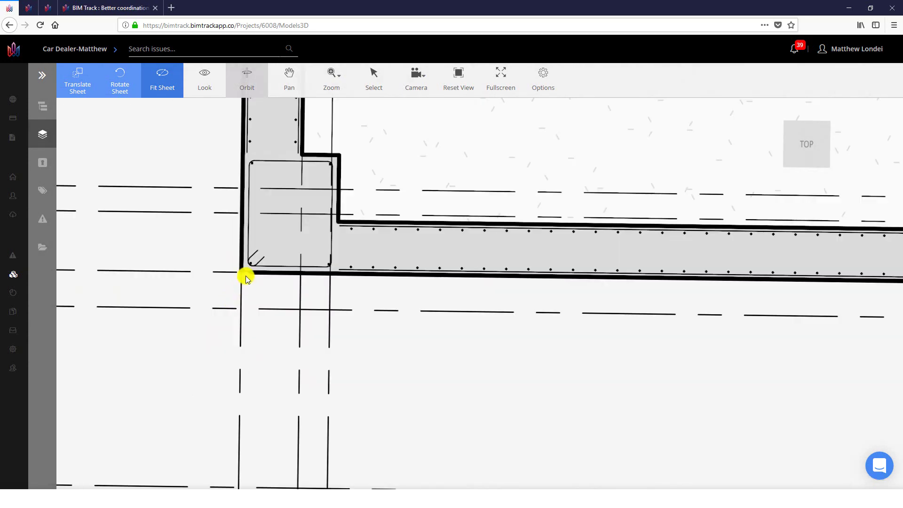
scroll(244, 275, "up", 2)
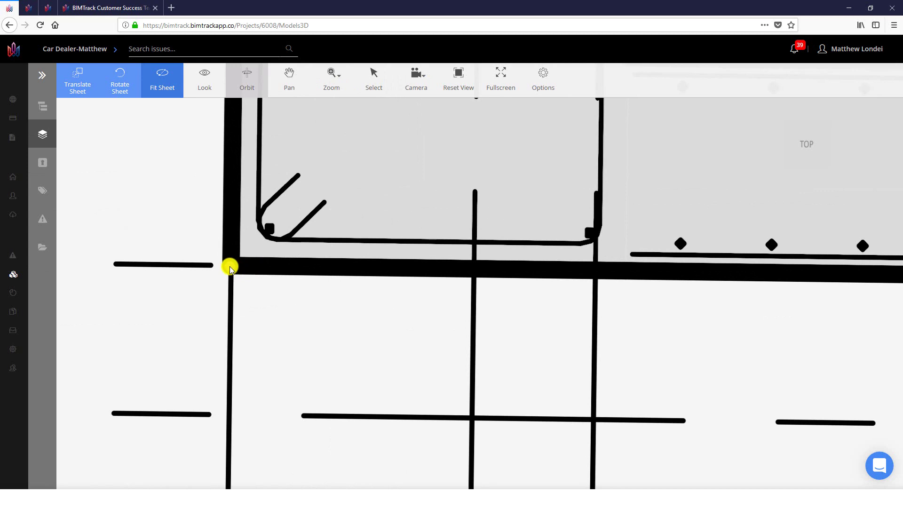
left_click(228, 267)
Place the second fitting point on the plan's upper-right wall corner
scroll(228, 269, "down", 5)
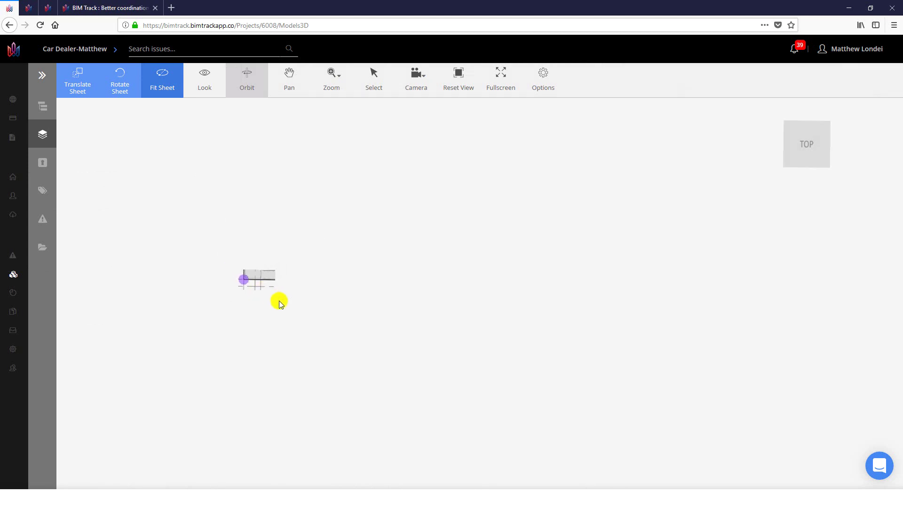
scroll(413, 323, "up", 5)
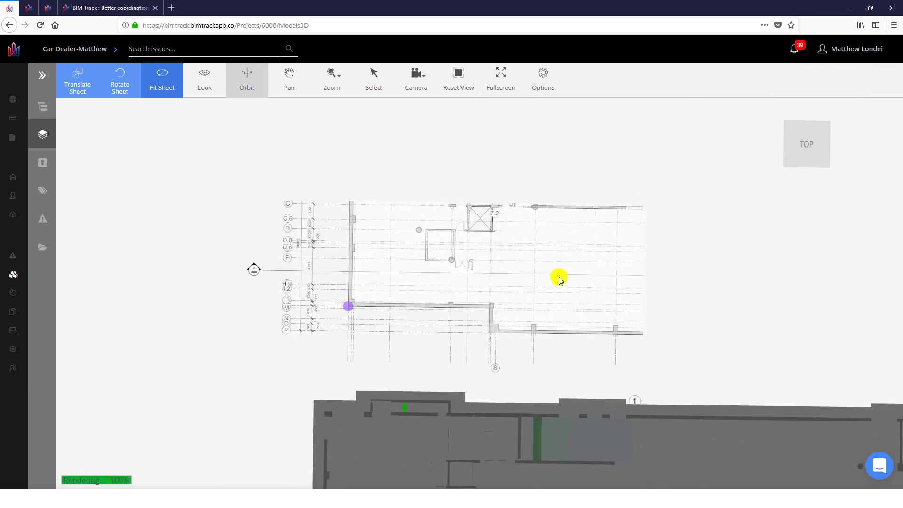
left_click_drag(556, 278, 389, 335)
left_click_drag(702, 233, 583, 235)
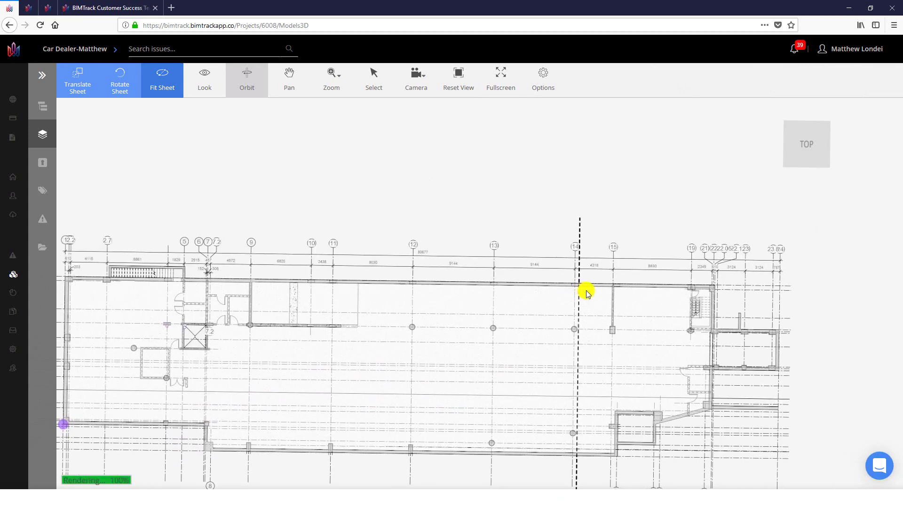
left_click_drag(684, 322, 593, 334)
left_click_drag(775, 267, 657, 310)
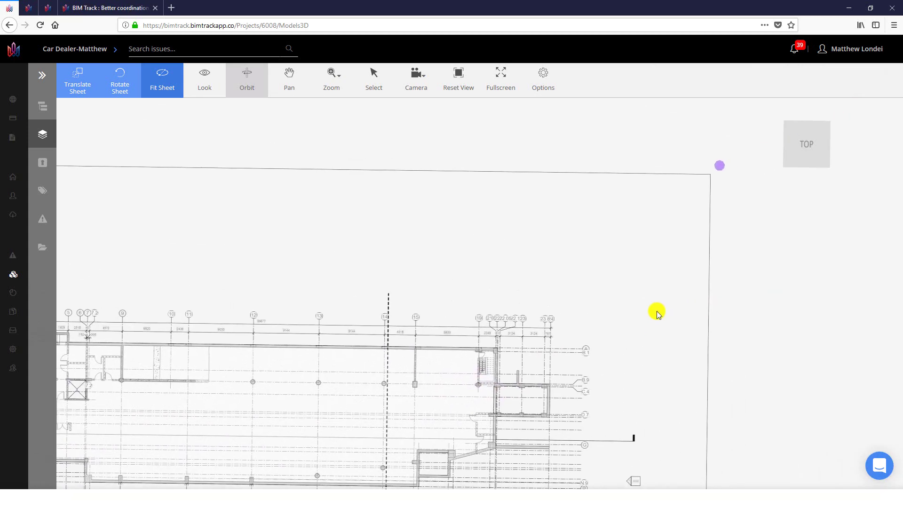
left_click(720, 166)
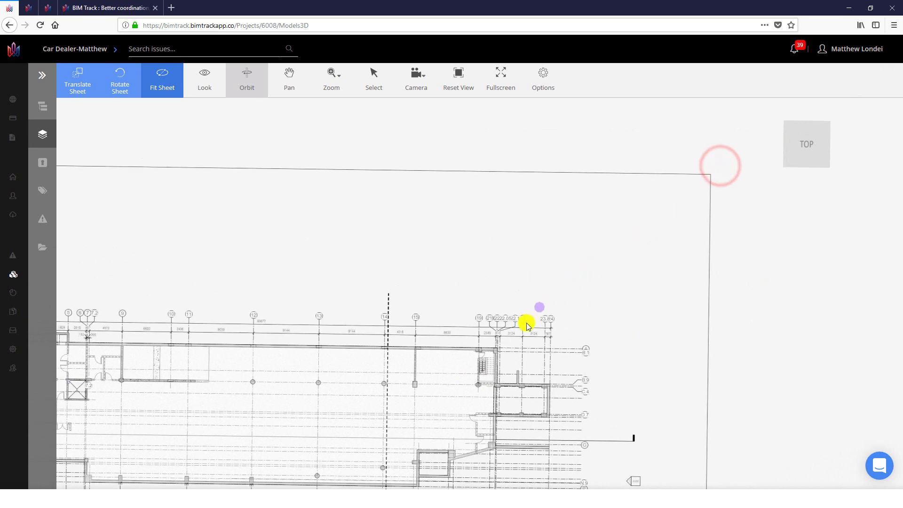
scroll(510, 351, "up", 1)
scroll(507, 360, "up", 1)
scroll(494, 355, "up", 1)
scroll(487, 346, "up", 2)
scroll(487, 343, "up", 2)
scroll(487, 343, "up", 2)
scroll(489, 343, "up", 2)
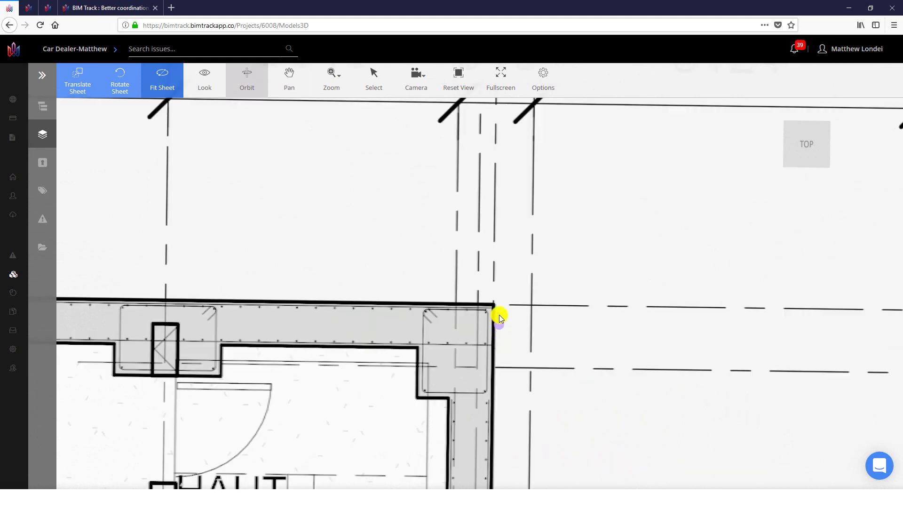
scroll(490, 341, "up", 1)
scroll(499, 315, "up", 2)
scroll(467, 283, "up", 2)
scroll(468, 278, "up", 2)
scroll(492, 244, "down", 2)
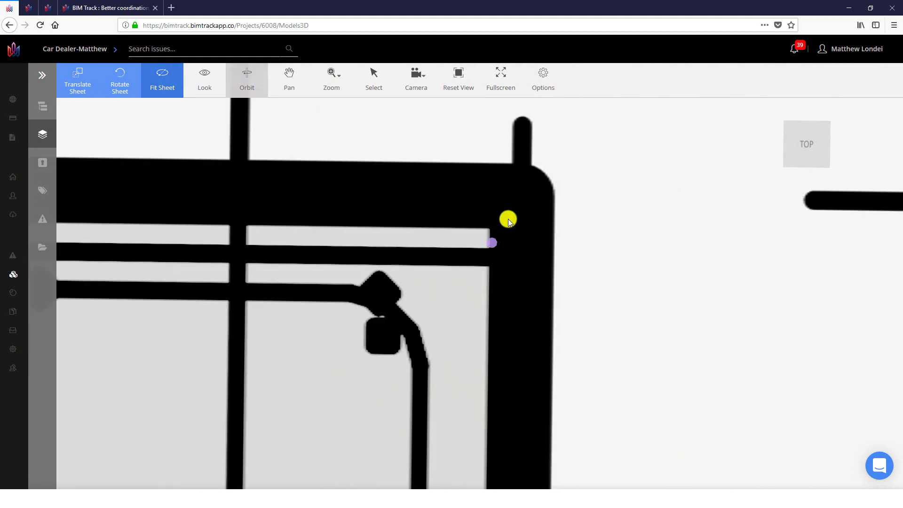
scroll(512, 213, "down", 1)
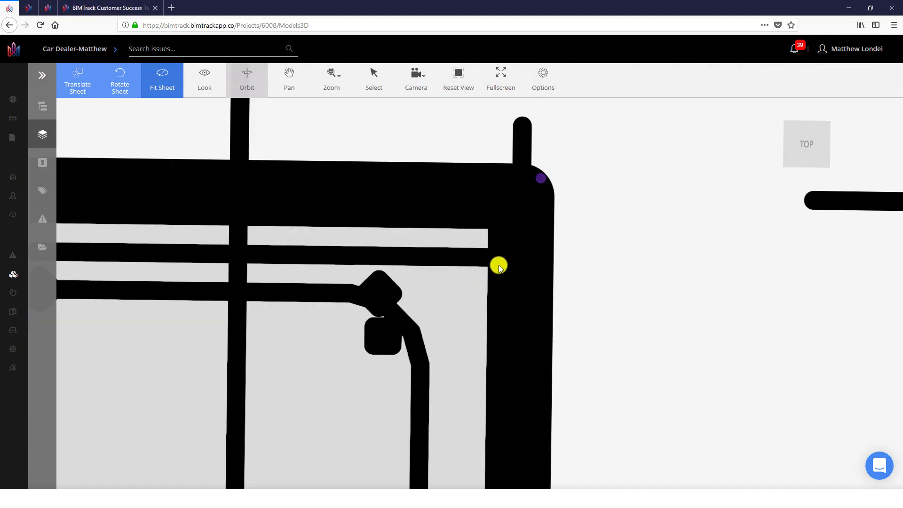
scroll(501, 274, "up", 2)
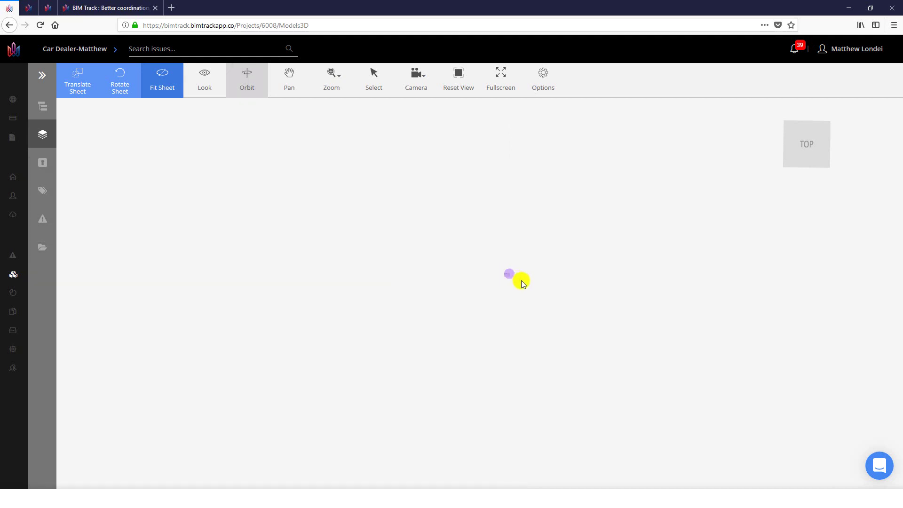
scroll(532, 299, "down", 1)
scroll(538, 315, "down", 2)
scroll(543, 327, "down", 1)
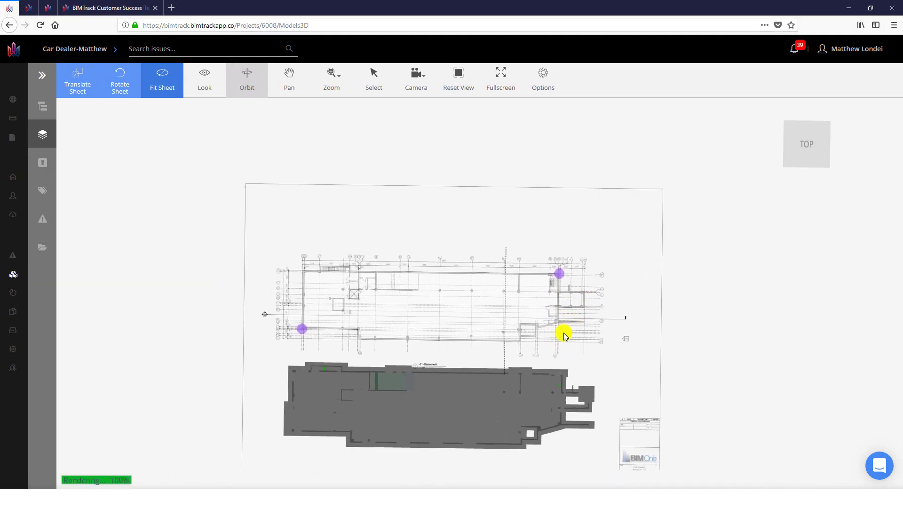
left_click(560, 273)
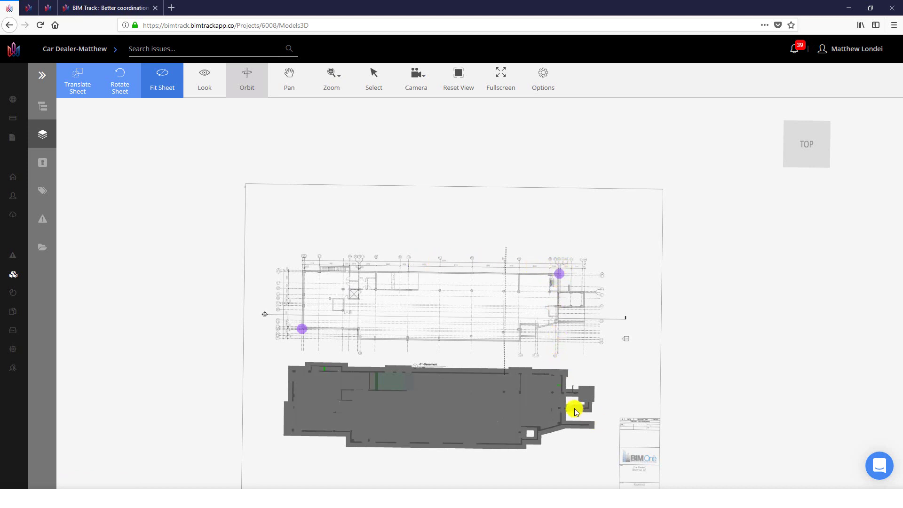
scroll(574, 409, "up", 2)
Change the visibility of the basement's right-end model element through its right-click menu
scroll(573, 395, "up", 2)
scroll(572, 382, "up", 2)
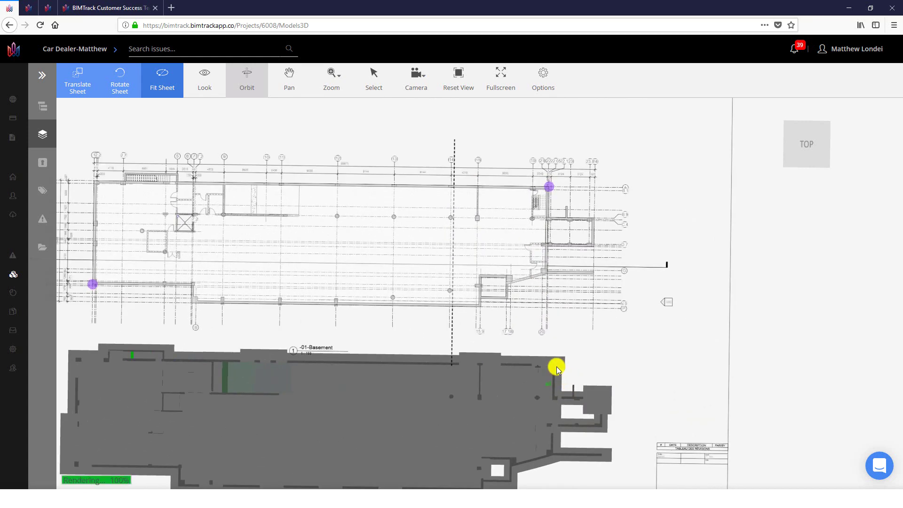
scroll(557, 366, "up", 2)
left_click(565, 372)
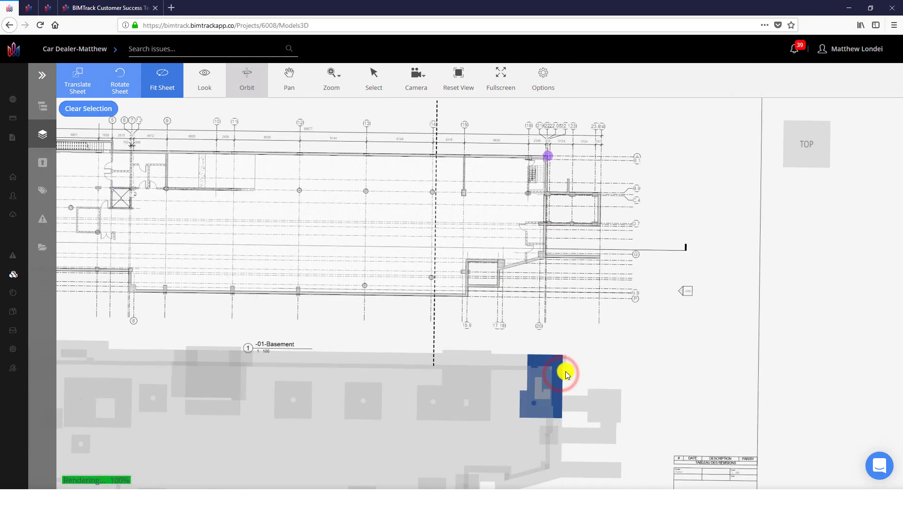
right_click(559, 371)
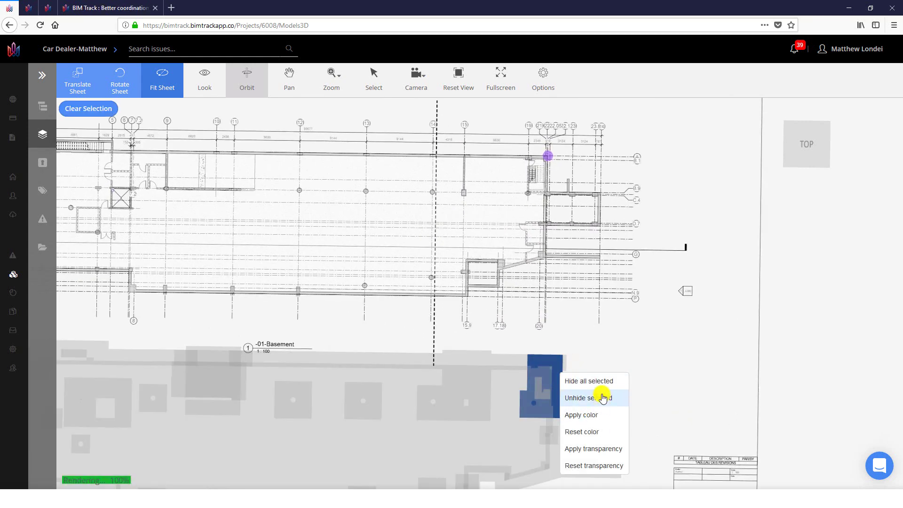
left_click(605, 382)
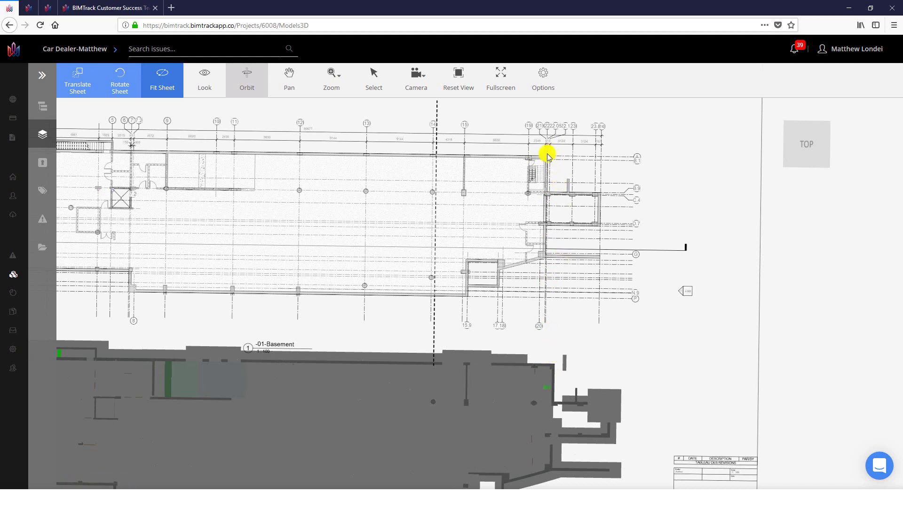
Zoom in on the basement sheet's upper-right wall corner and centre it
mouse_move(547, 157)
left_mouse_down()
mouse_move(579, 218)
mouse_move(586, 263)
mouse_move(585, 321)
mouse_move(559, 365)
mouse_move(548, 367)
mouse_move(557, 370)
left_mouse_up()
scroll(557, 365, "up", 5)
scroll(557, 366, "up", 1)
scroll(557, 366, "up", 2)
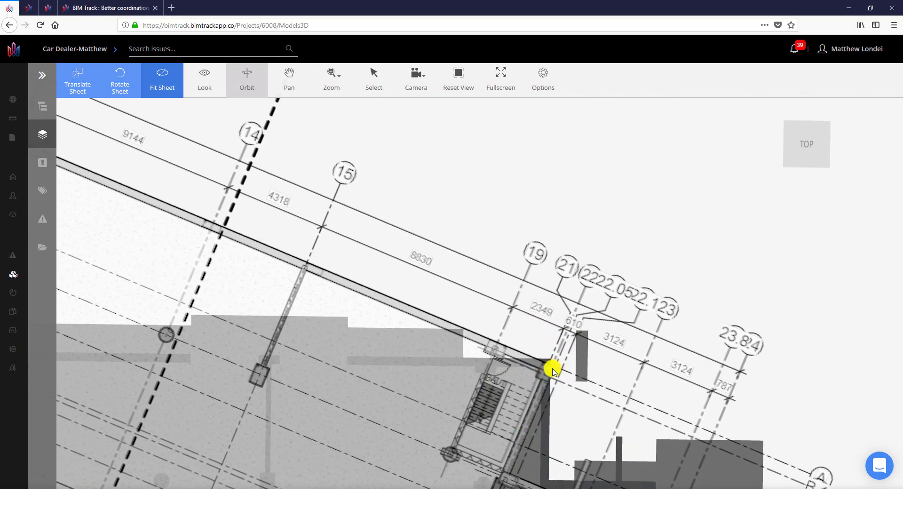
scroll(554, 368, "up", 2)
scroll(552, 368, "up", 2)
scroll(552, 369, "up", 2)
scroll(548, 359, "up", 2)
scroll(545, 351, "up", 3)
scroll(544, 345, "up", 2)
middle_click_drag(542, 324, 543, 310)
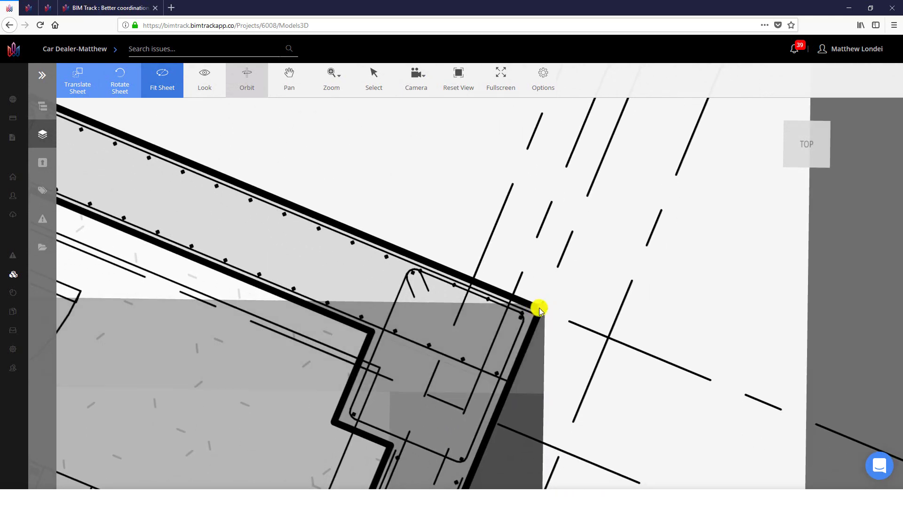
Zoom back out so the whole sheet and model show, with the right corner pinned
scroll(541, 310, "down", 1)
scroll(564, 336, "down", 3)
scroll(567, 346, "down", 2)
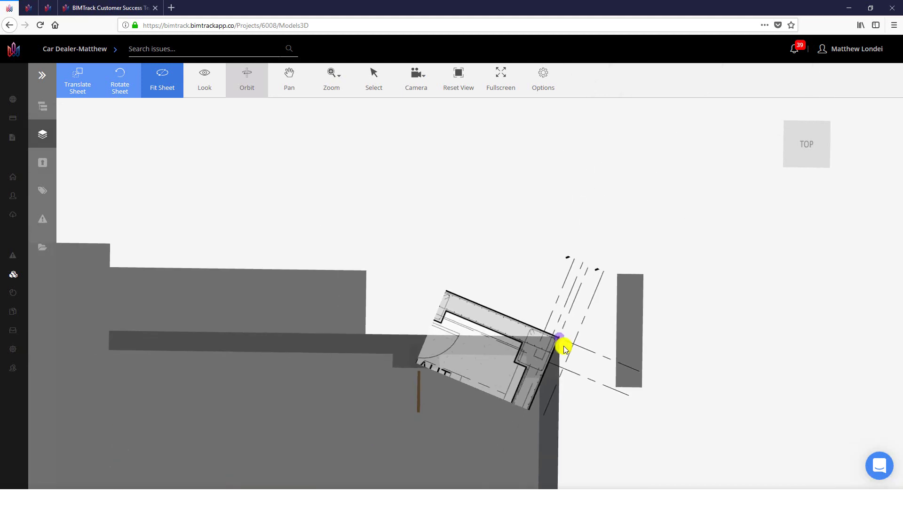
scroll(563, 352, "down", 2)
scroll(565, 363, "up", 2)
scroll(572, 366, "down", 2)
scroll(578, 371, "down", 1)
scroll(577, 372, "down", 2)
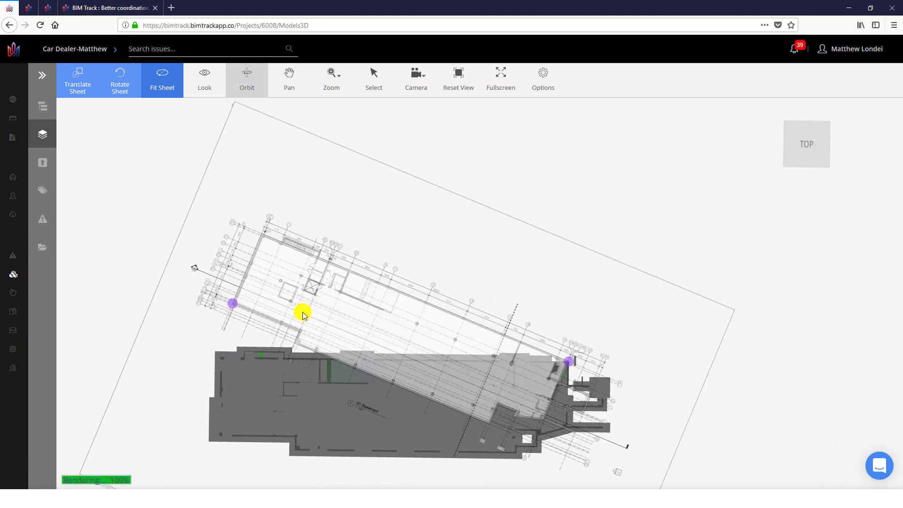
middle_click_drag(249, 334, 329, 350)
scroll(310, 414, "up", 1)
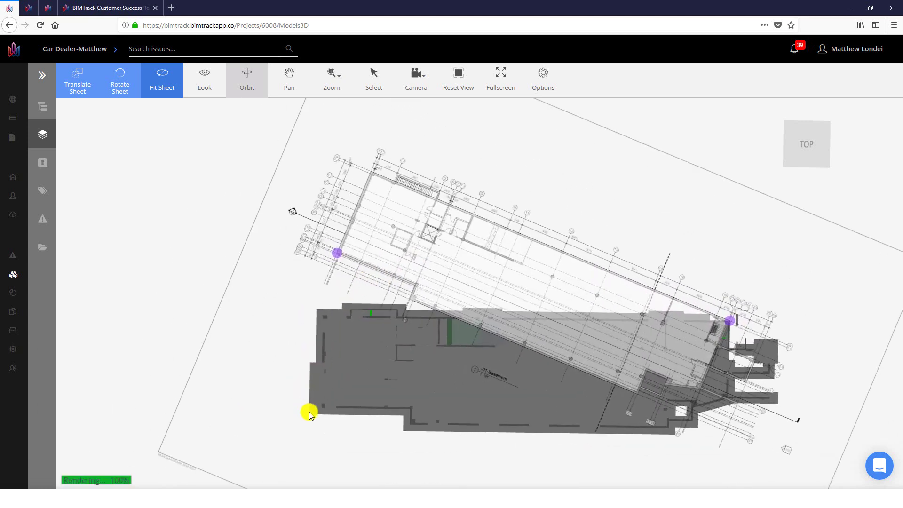
Hide the wall that is blocking the basement sheet
left_click(312, 414)
right_click(312, 414)
left_click(333, 395)
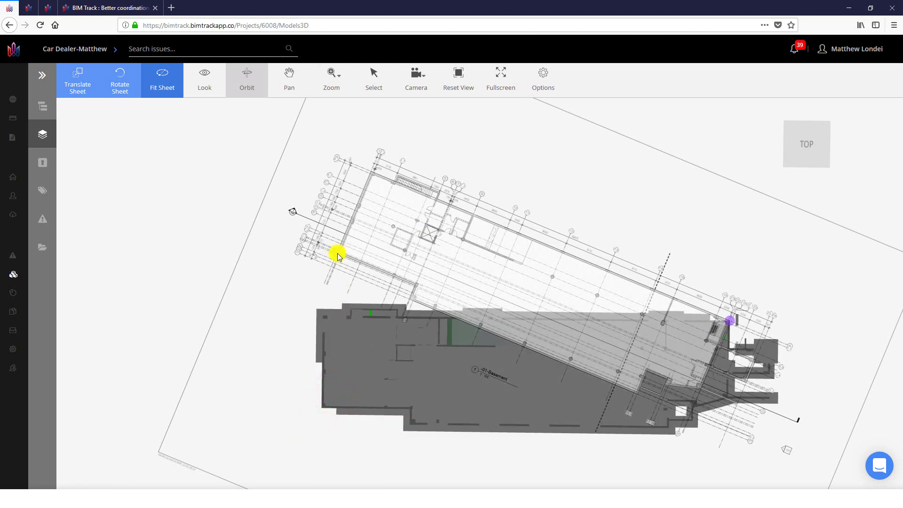
Rotate the sheet around the pinned right-hand corner toward the model's alignment
mouse_move(337, 254)
left_mouse_down()
mouse_move(339, 362)
mouse_move(324, 410)
left_mouse_up()
scroll(324, 410, "up", 3)
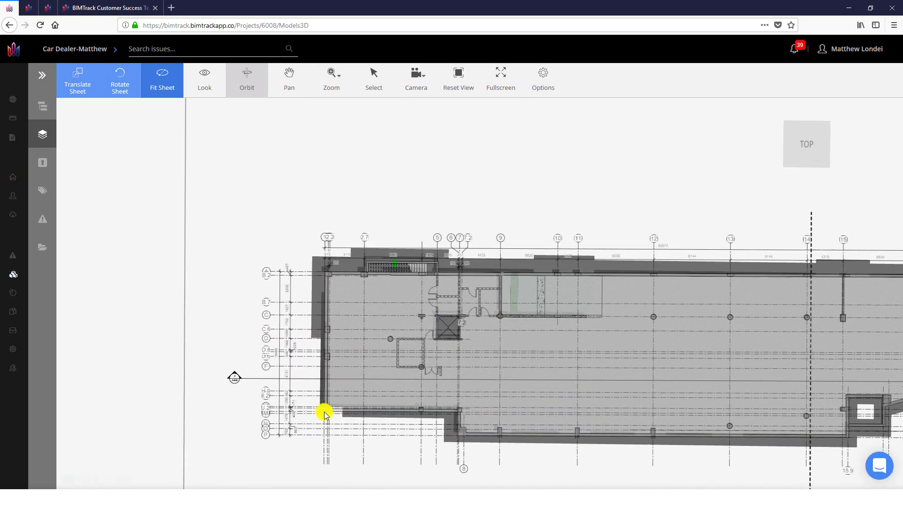
scroll(324, 411, "up", 1)
scroll(323, 413, "up", 1)
scroll(322, 414, "up", 2)
scroll(315, 409, "up", 2)
scroll(315, 406, "up", 2)
scroll(315, 405, "up", 2)
scroll(315, 392, "up", 2)
scroll(337, 392, "up", 2)
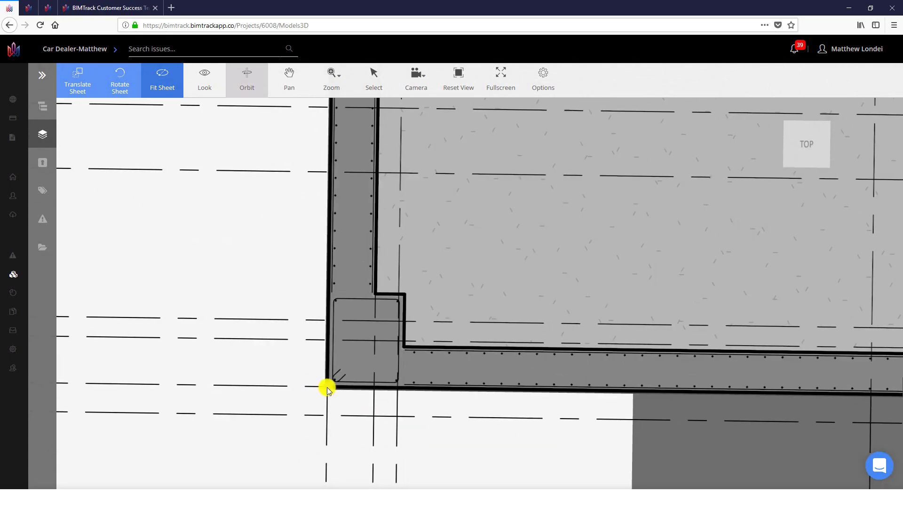
scroll(326, 387, "down", 3)
scroll(324, 402, "down", 2)
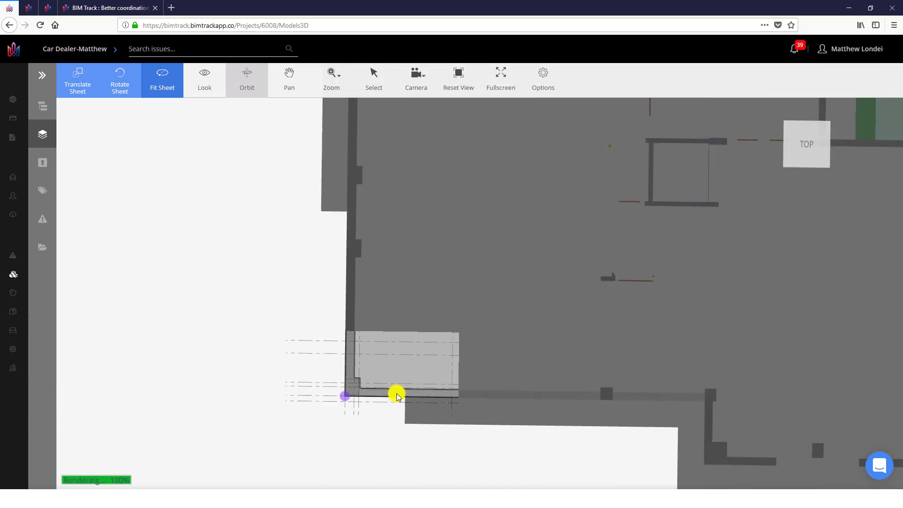
scroll(397, 393, "down", 3)
Bring the building's left end and the lower-left wall corner into view
middle_click_drag(627, 331, 270, 367)
middle_click_drag(658, 318, 510, 335)
scroll(771, 287, "up", 3)
scroll(749, 283, "up", 2)
scroll(743, 273, "up", 2)
scroll(698, 281, "up", 2)
scroll(703, 286, "up", 2)
scroll(704, 286, "up", 3)
scroll(698, 289, "down", 2)
scroll(697, 289, "up", 3)
scroll(696, 292, "up", 3)
scroll(696, 293, "down", 2)
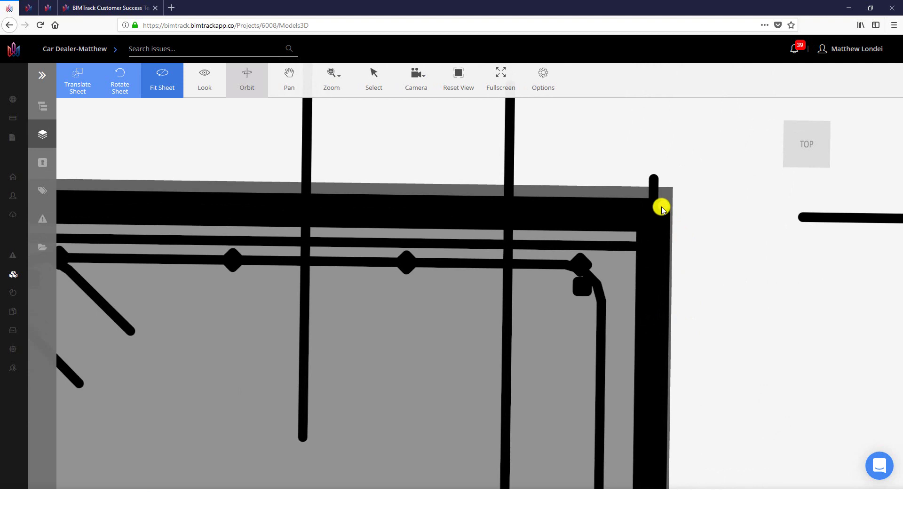
left_click_drag(662, 209, 665, 197)
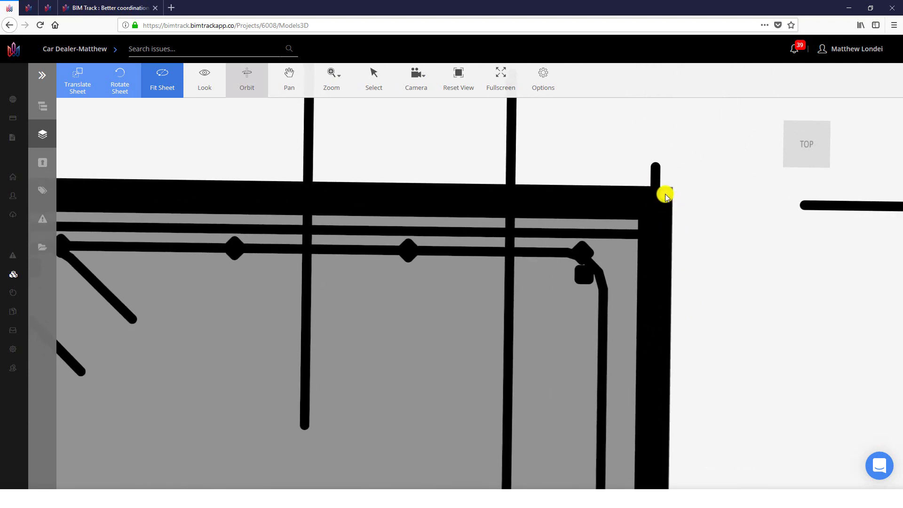
left_click_drag(665, 198, 672, 271)
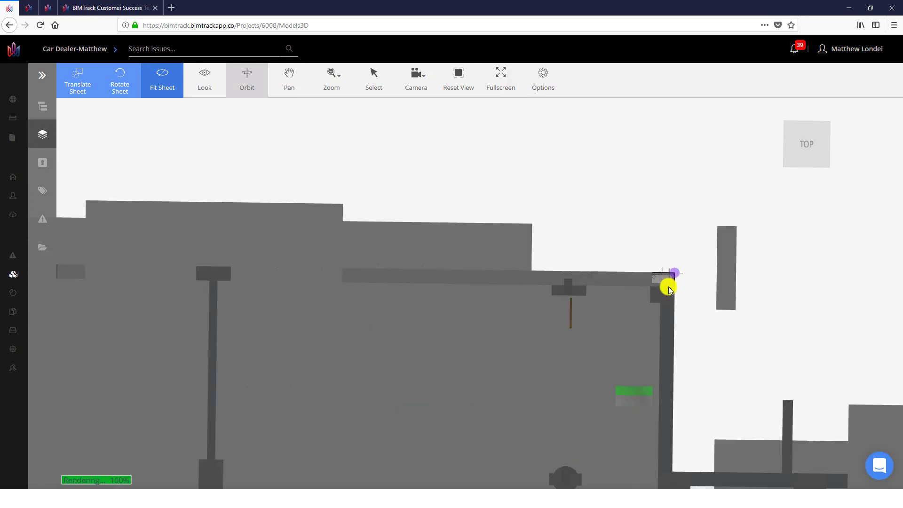
scroll(668, 288, "down", 3)
Zoom in on the lower-left corner so the sheet's left fitting point meets the model's corner
left_click_drag(480, 335, 740, 249)
scroll(444, 319, "up", 5)
scroll(397, 342, "up", 2)
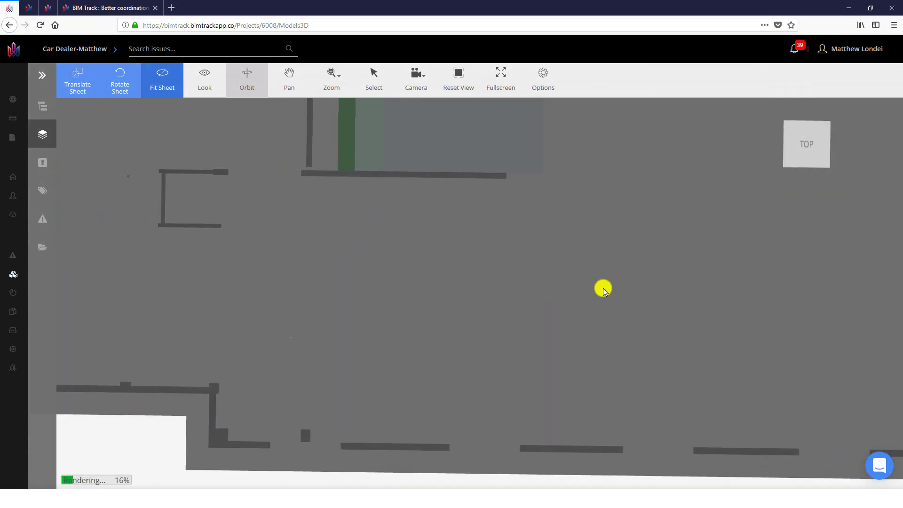
scroll(398, 342, "down", 3)
left_click_drag(580, 328, 254, 359)
scroll(254, 359, "up", 2)
scroll(280, 365, "up", 2)
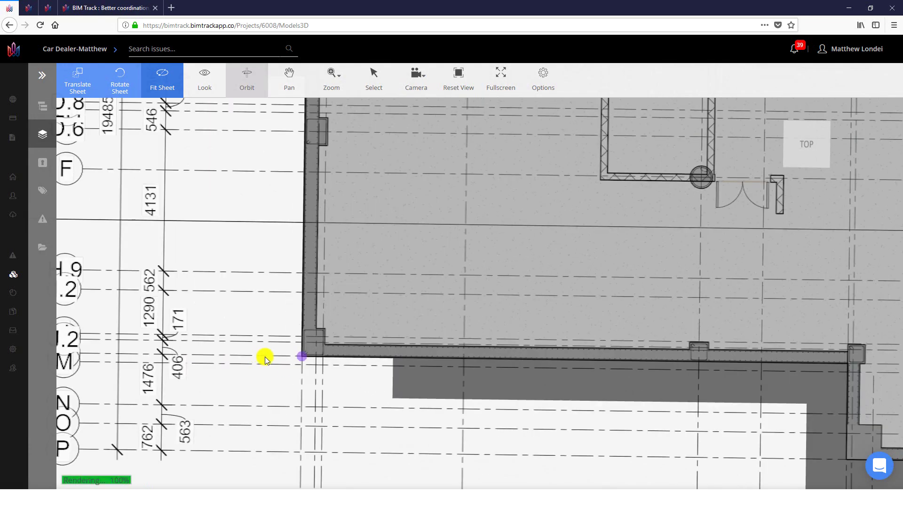
scroll(324, 351, "up", 2)
scroll(335, 356, "up", 3)
scroll(352, 365, "up", 2)
left_click_drag(416, 428, 407, 439)
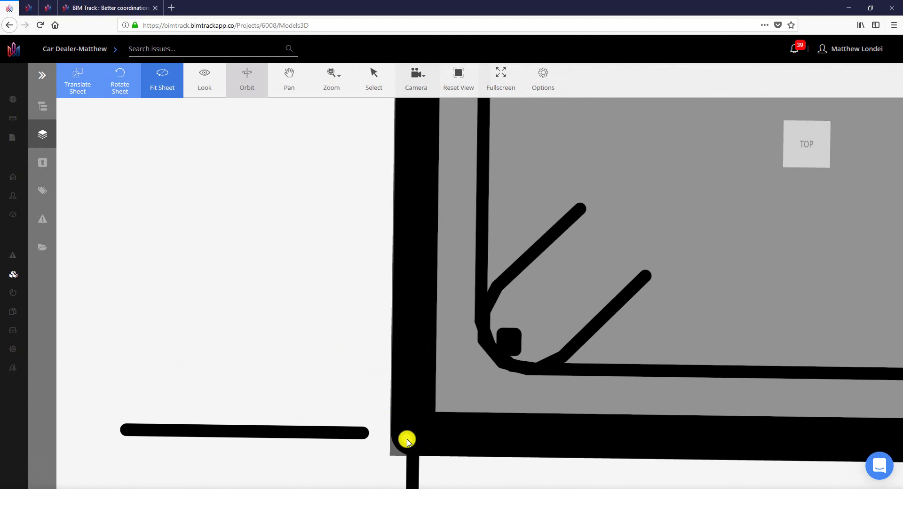
scroll(300, 439, "down", 3)
scroll(353, 428, "down", 2)
scroll(457, 381, "down", 3)
scroll(526, 377, "down", 2)
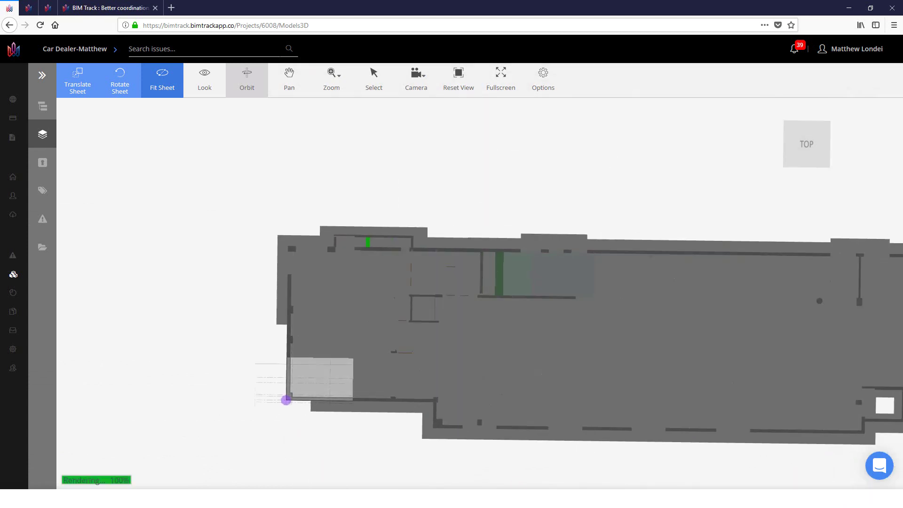
scroll(415, 308, "up", 2)
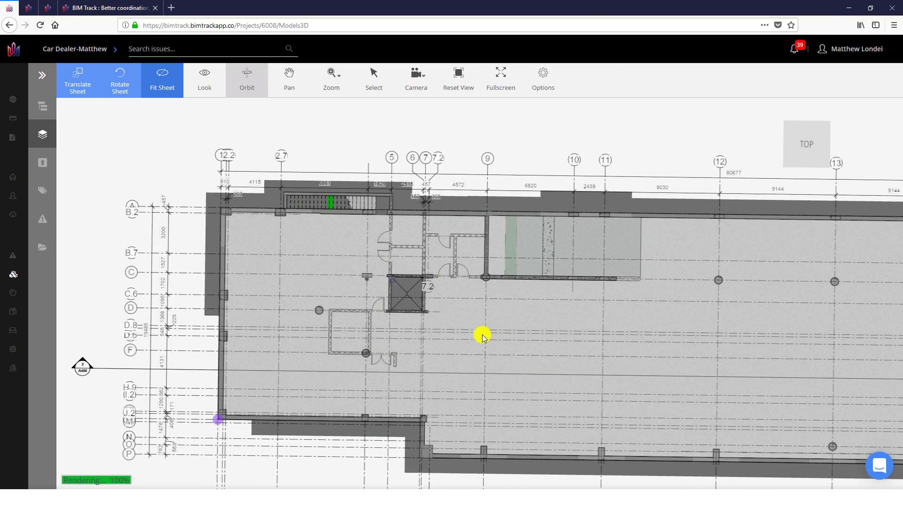
scroll(489, 362, "up", 1)
scroll(490, 361, "up", 2)
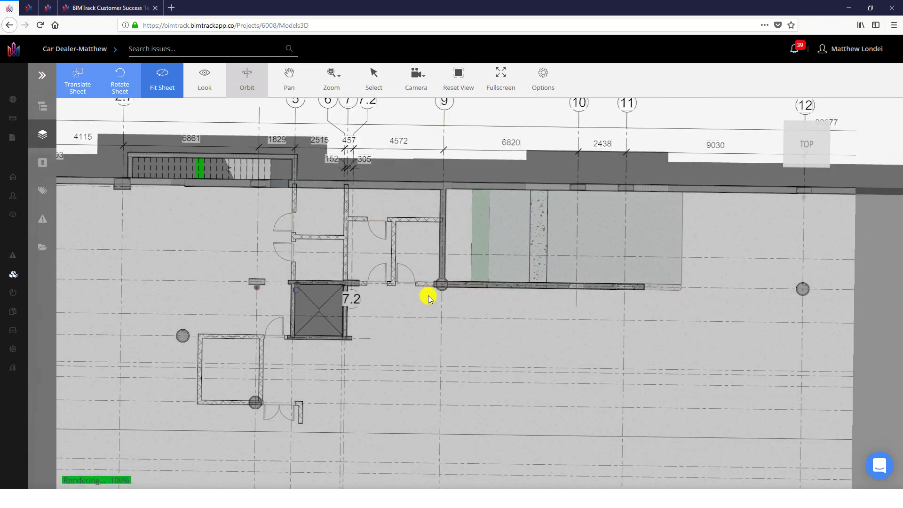
scroll(409, 283, "up", 1)
scroll(410, 284, "up", 1)
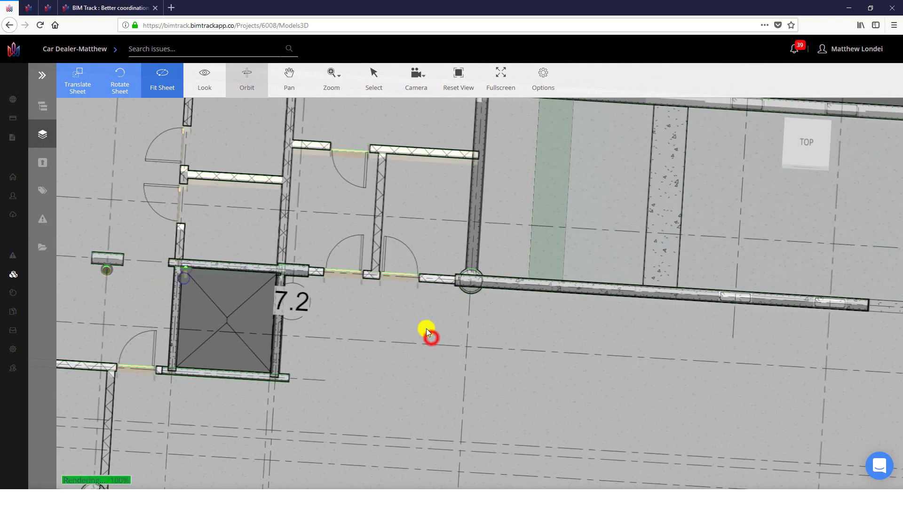
left_click_drag(426, 328, 427, 256)
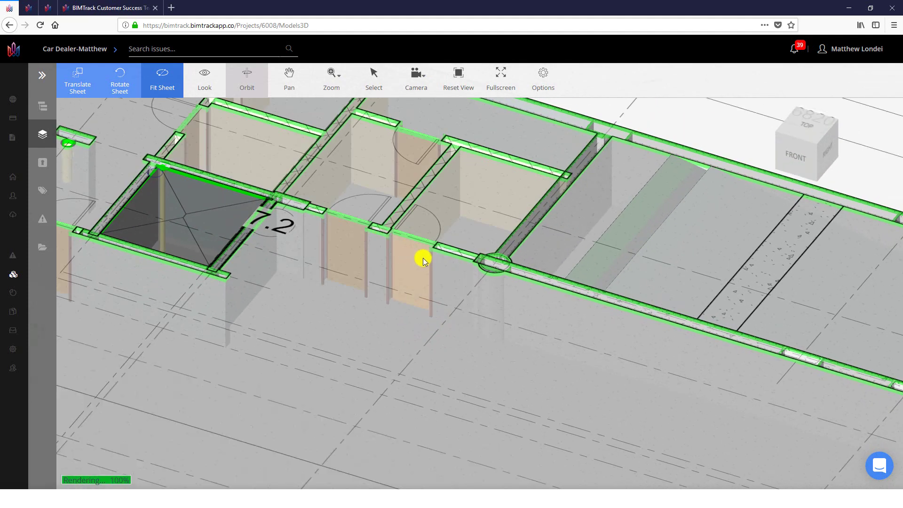
scroll(426, 257, "up", 3)
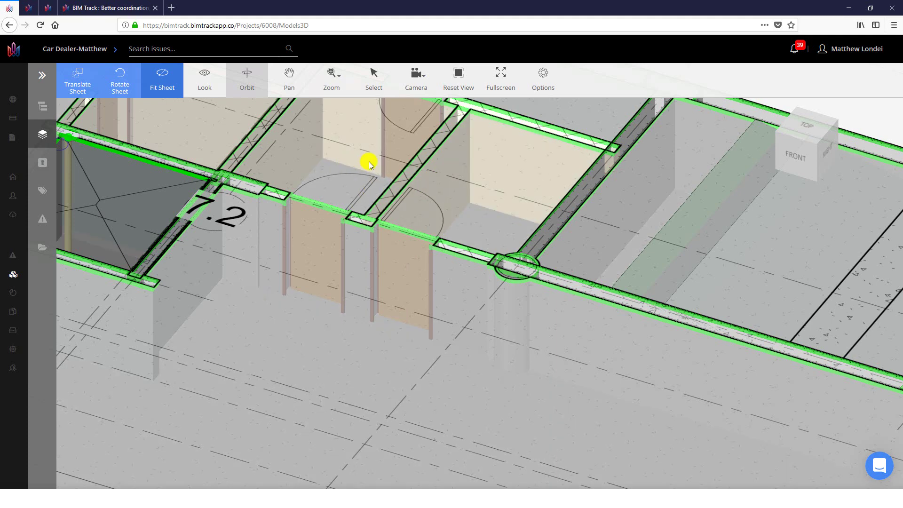
scroll(435, 267, "down", 3)
scroll(471, 263, "down", 3)
scroll(475, 215, "down", 2)
scroll(474, 198, "up", 2)
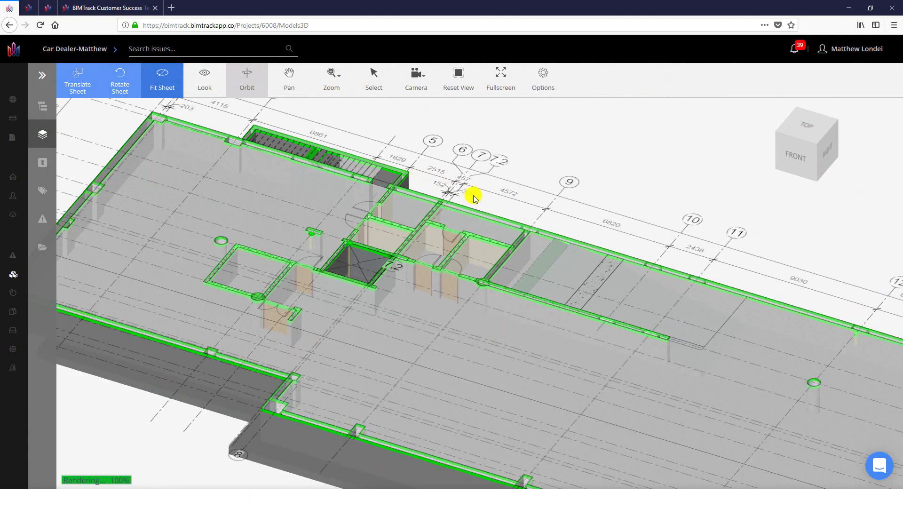
scroll(492, 288, "down", 2)
scroll(437, 262, "down", 2)
scroll(478, 309, "up", 1)
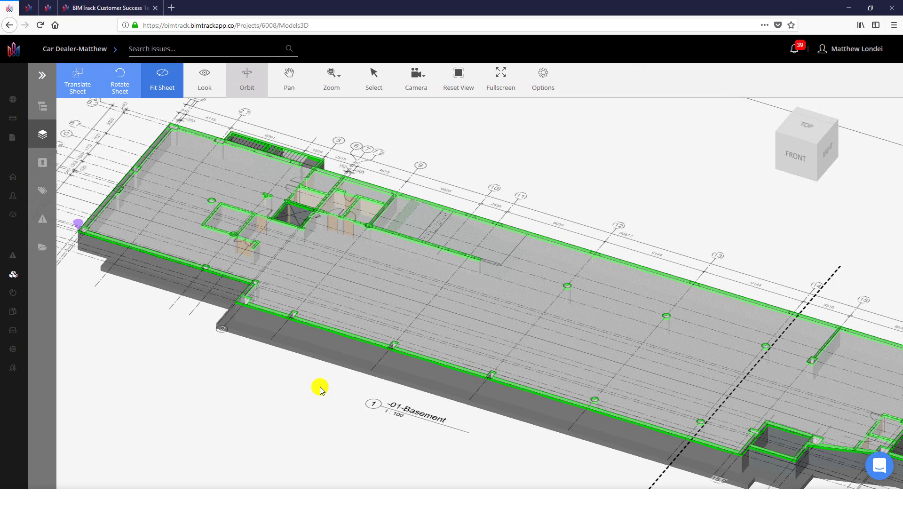
scroll(325, 388, "down", 1)
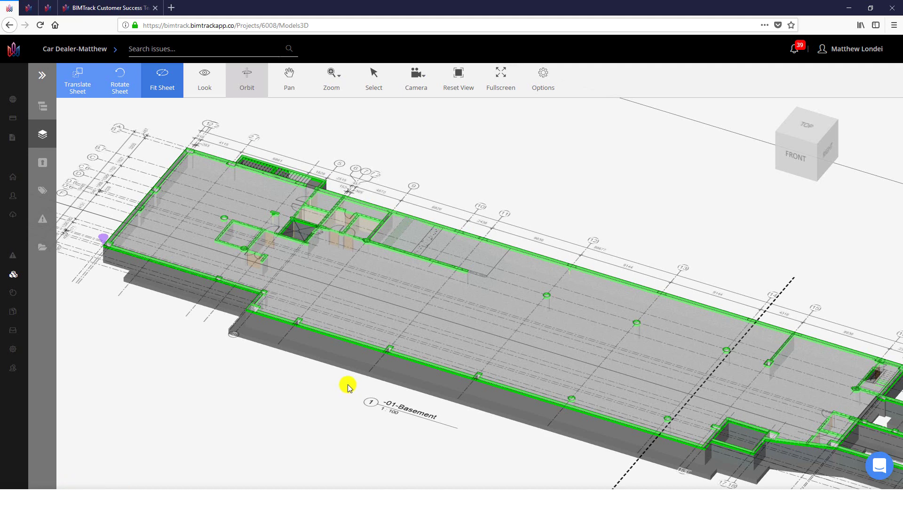
scroll(356, 387, "down", 2)
scroll(371, 357, "down", 2)
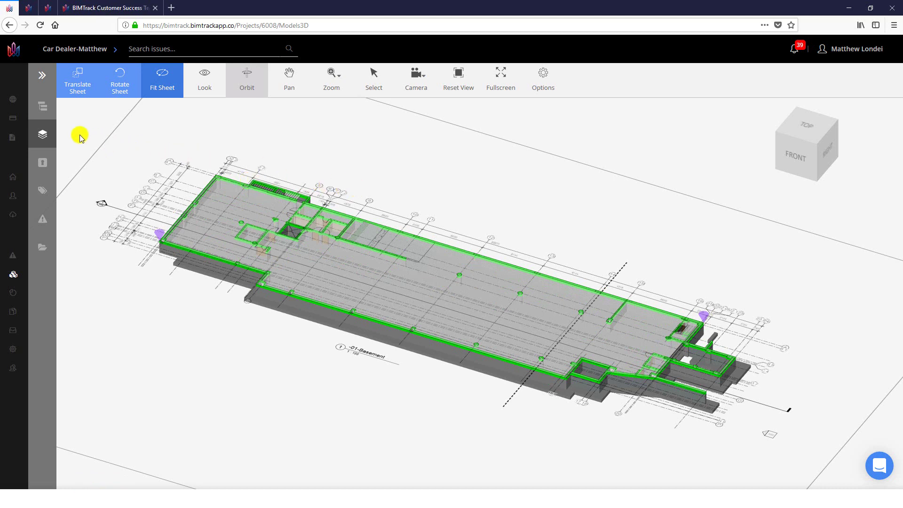
Finish the sheet placement with Done, then hide and re-show BIM1_AUTOP_ARC 1
left_click(42, 79)
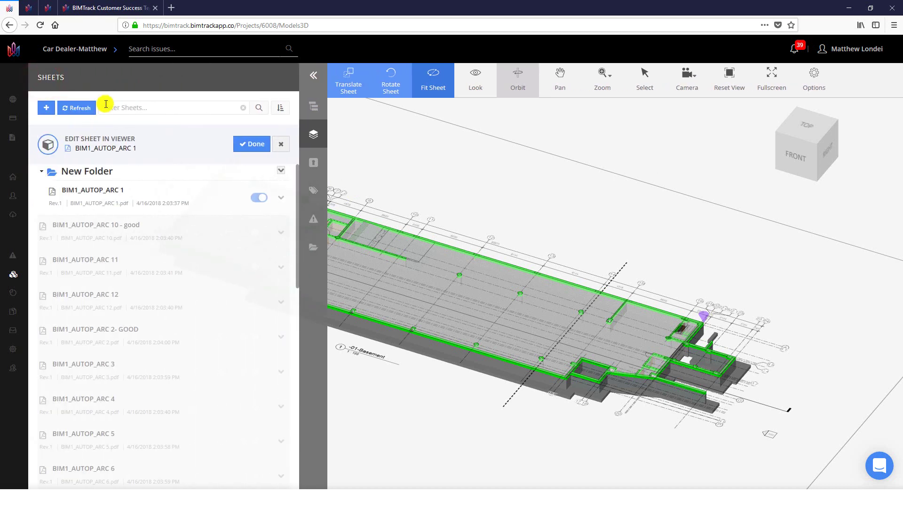
left_click(251, 146)
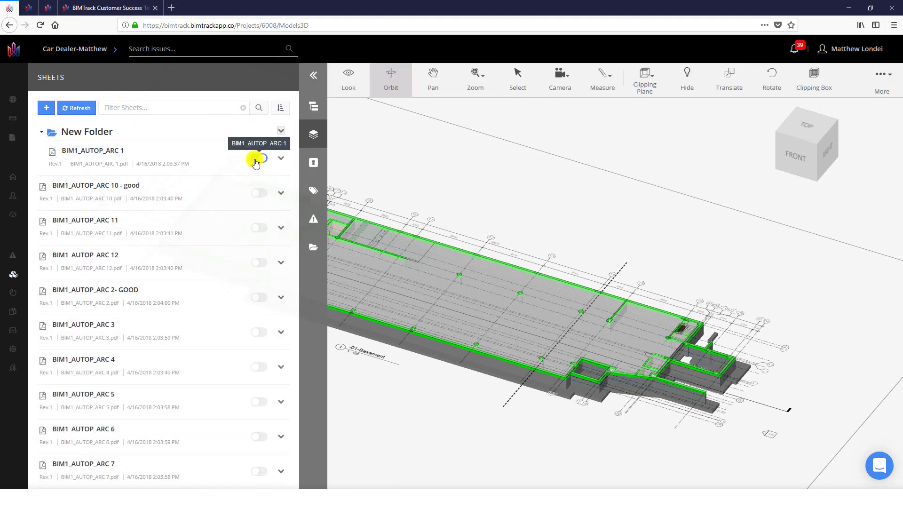
left_click(254, 163)
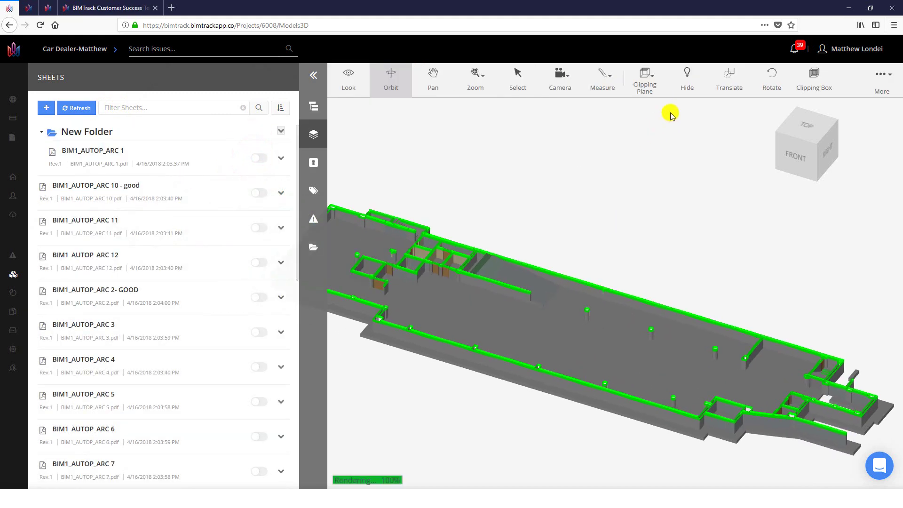
left_click(882, 79)
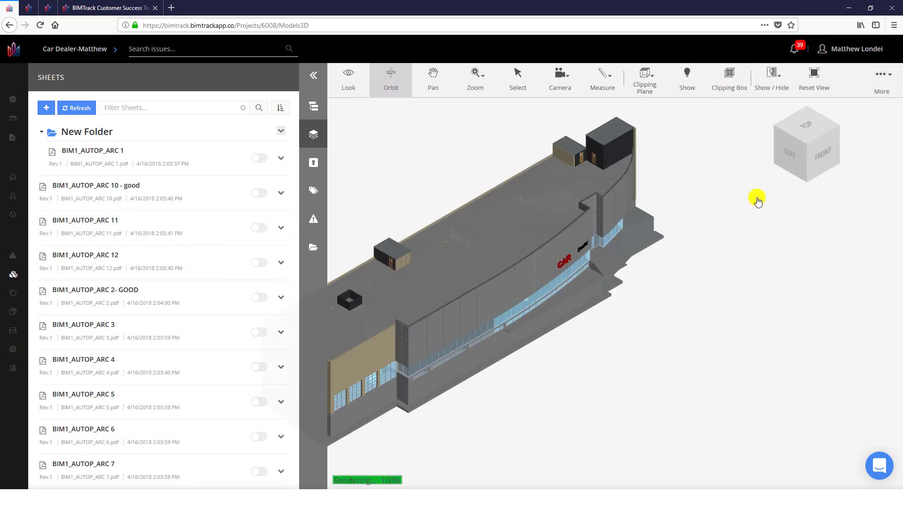
left_click(263, 158)
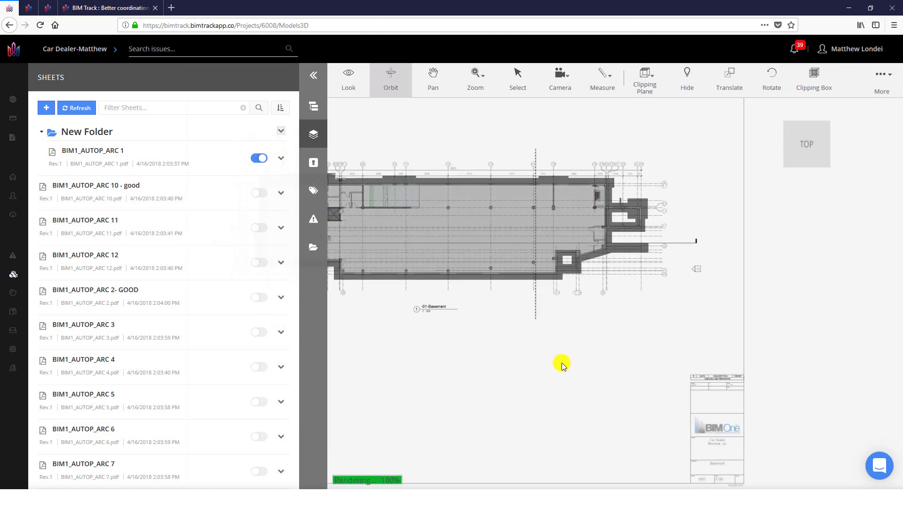